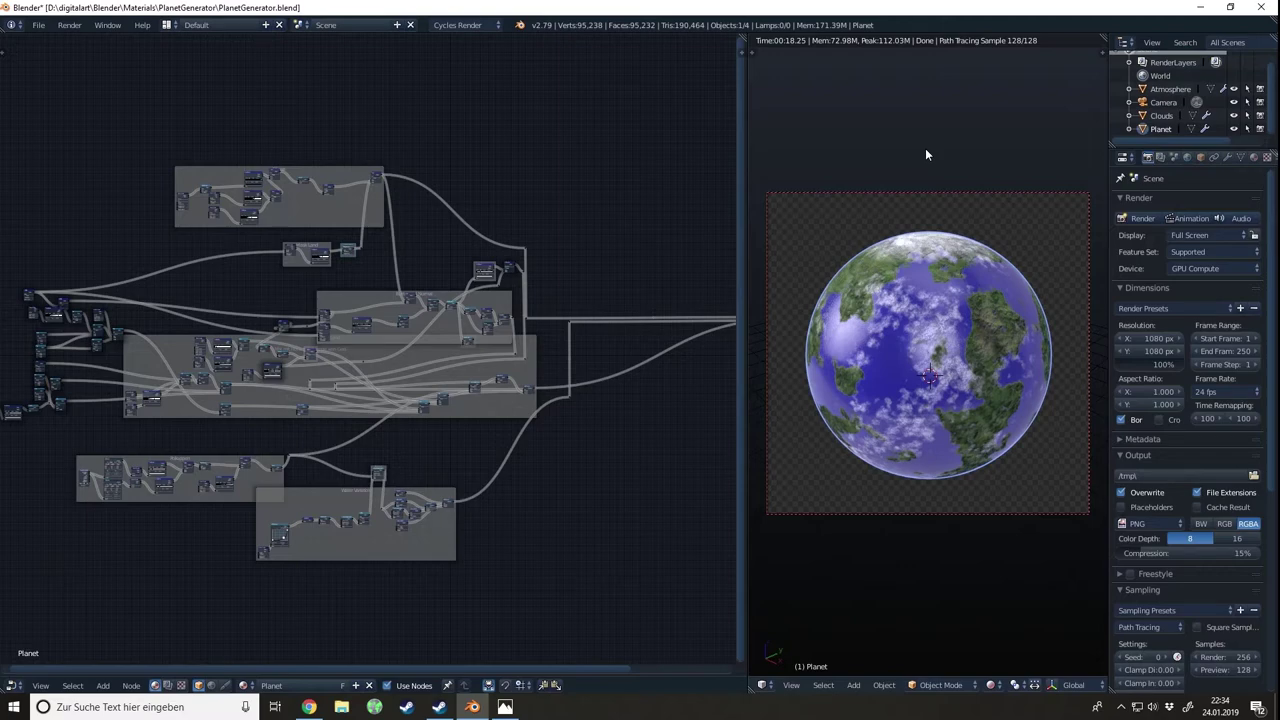
Step: Show the finished planet render full-screen and frame the whole planet
{"action": "key", "text": "F11"}
{"action": "scroll", "coordinate": [508, 314], "scroll_direction": "up", "scroll_amount": 5}
{"action": "scroll", "coordinate": [542, 377], "scroll_direction": "down", "scroll_amount": 2}
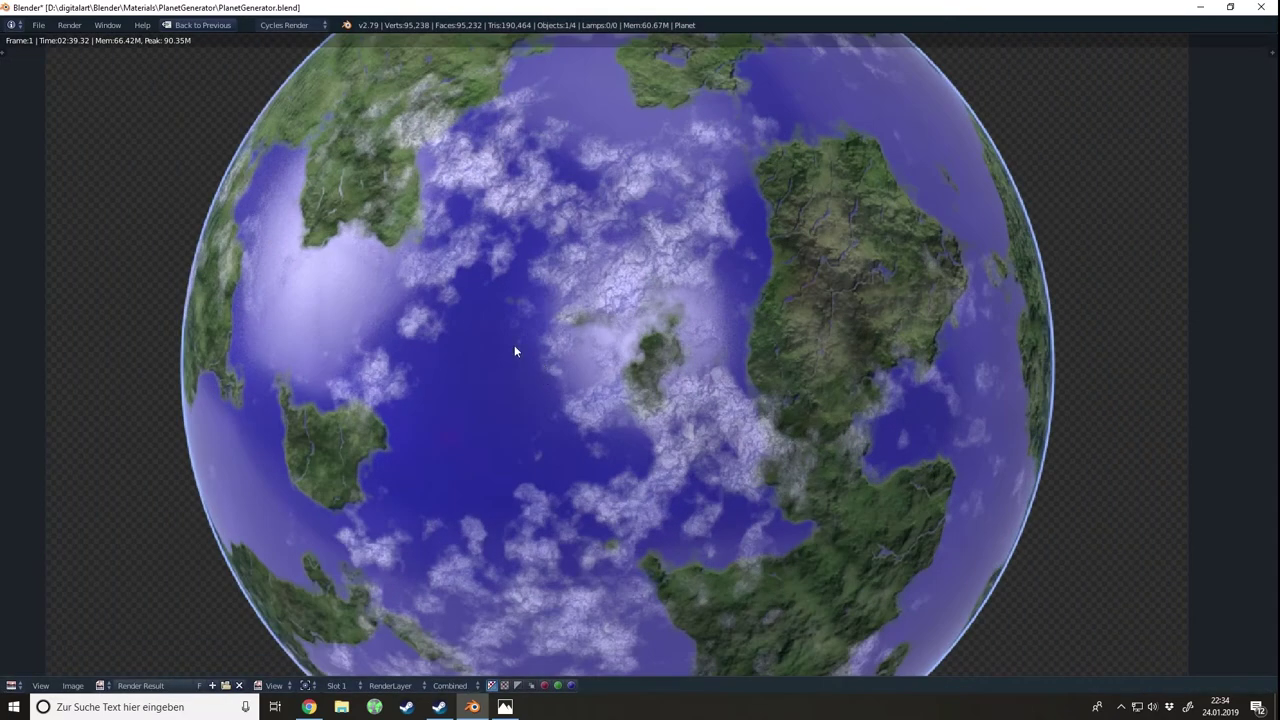
{"action": "mouse_move", "coordinate": [514, 345]}
{"action": "middle_mouse_down"}
{"action": "mouse_move", "coordinate": [595, 403]}
{"action": "mouse_move", "coordinate": [488, 338]}
{"action": "middle_mouse_up"}
{"action": "scroll", "coordinate": [595, 403], "scroll_direction": "down", "scroll_amount": 2}
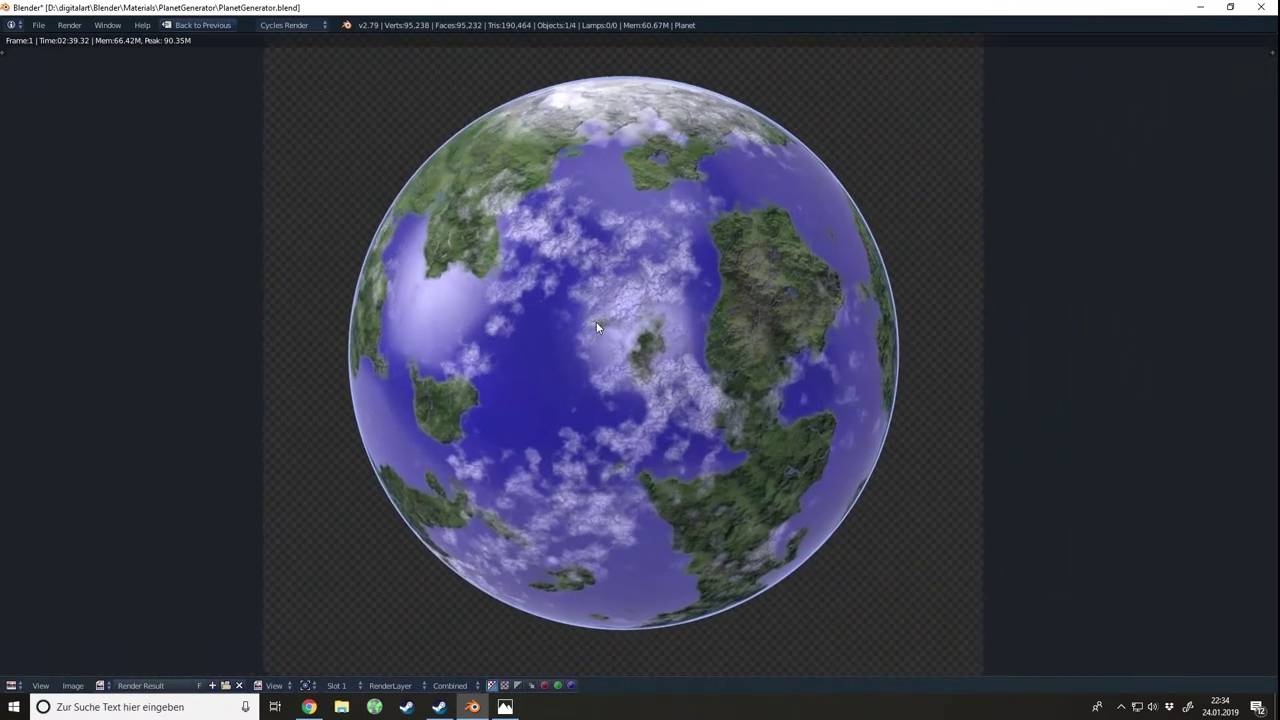
{"action": "scroll", "coordinate": [625, 370], "scroll_direction": "up", "scroll_amount": 1}
{"action": "scroll", "coordinate": [1071, 240], "scroll_direction": "down", "scroll_amount": 1}
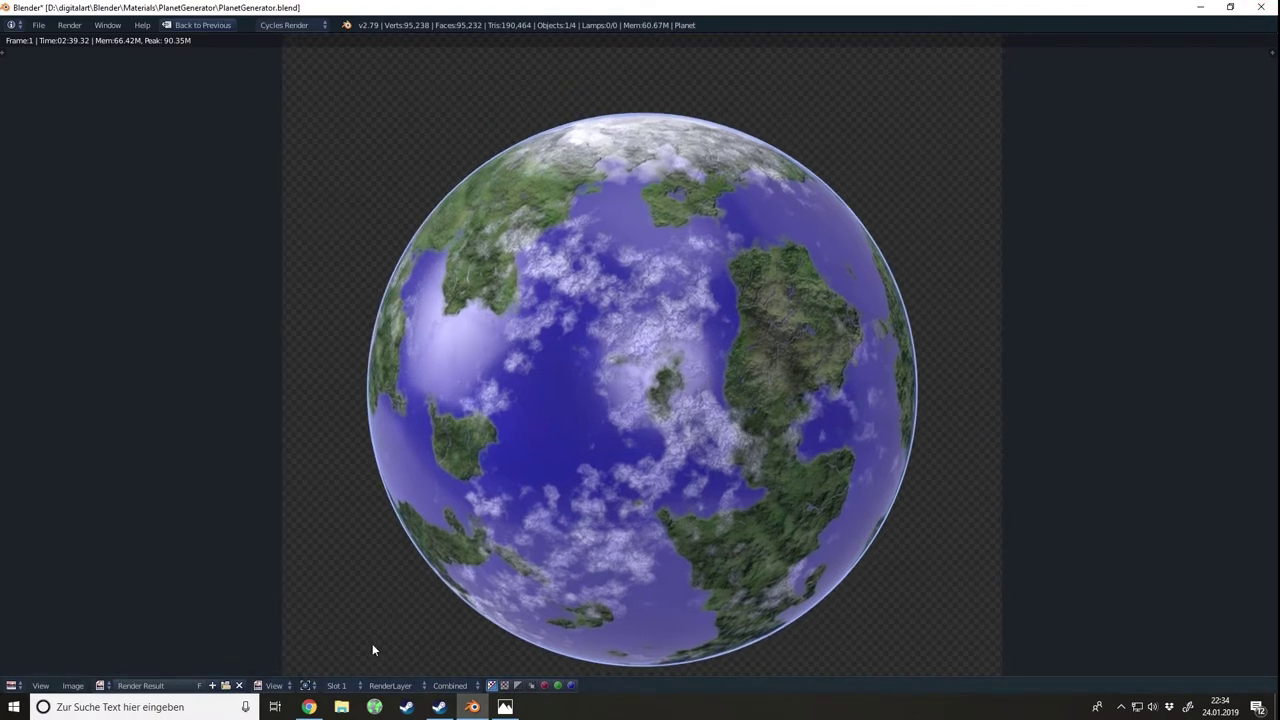
Step: Switch to Chrome's Realistic Glass Shader tab and point out its publish date
{"action": "left_click", "coordinate": [309, 707]}
{"action": "left_click", "coordinate": [65, 12]}
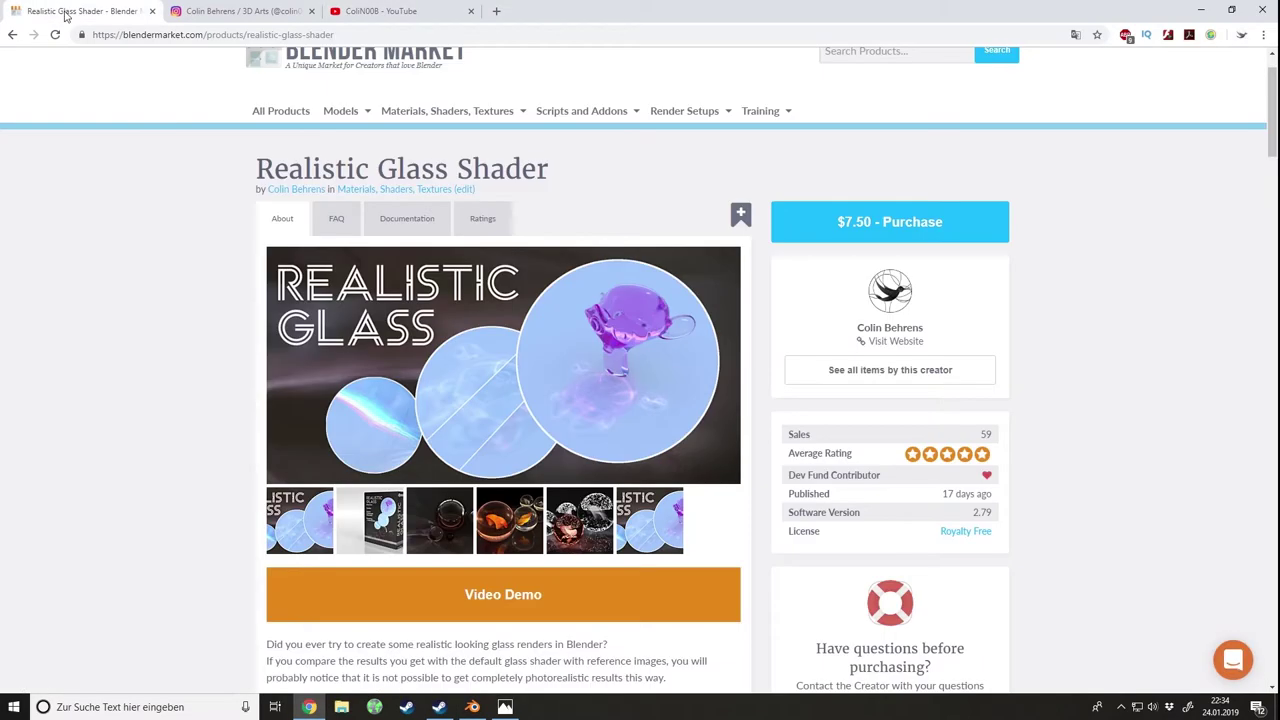
{"action": "scroll", "coordinate": [186, 365], "scroll_direction": "down", "scroll_amount": 1}
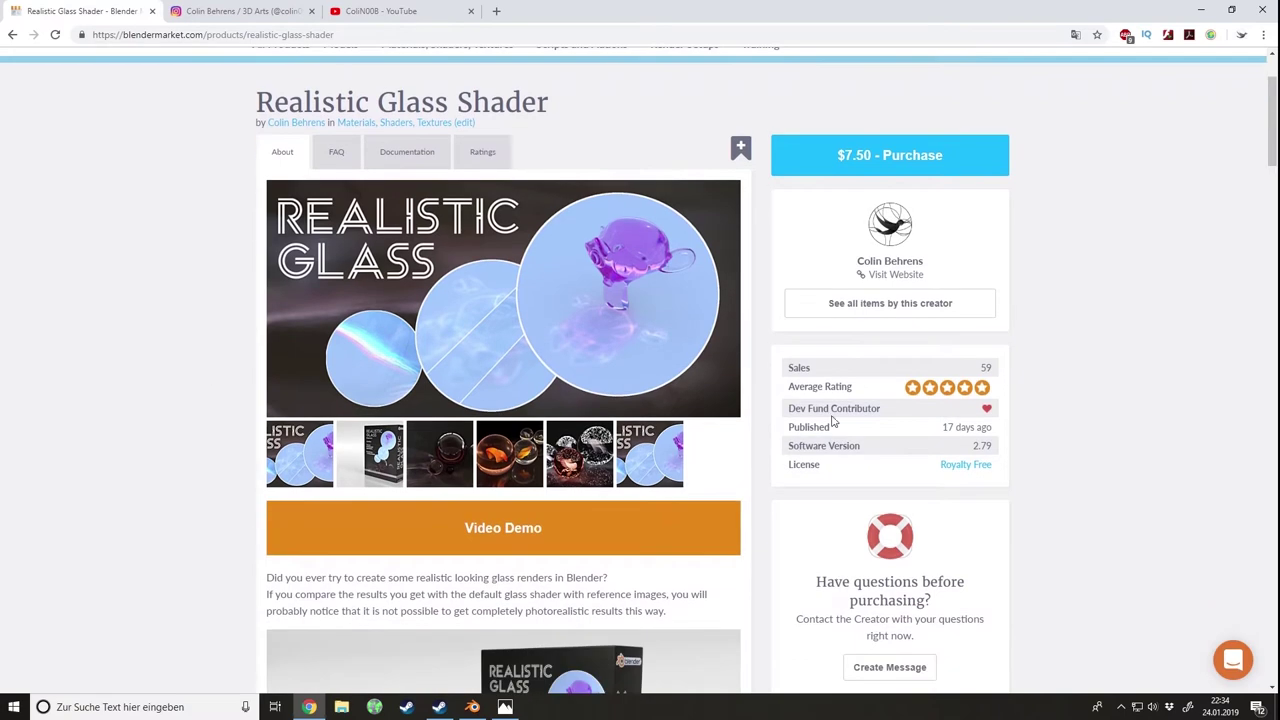
{"action": "left_click_drag", "start_coordinate": [942, 430], "coordinate": [971, 386]}
Step: Scroll down through the Realistic Glass Shader description and back to the top
{"action": "scroll", "coordinate": [568, 490], "scroll_direction": "down", "scroll_amount": 2}
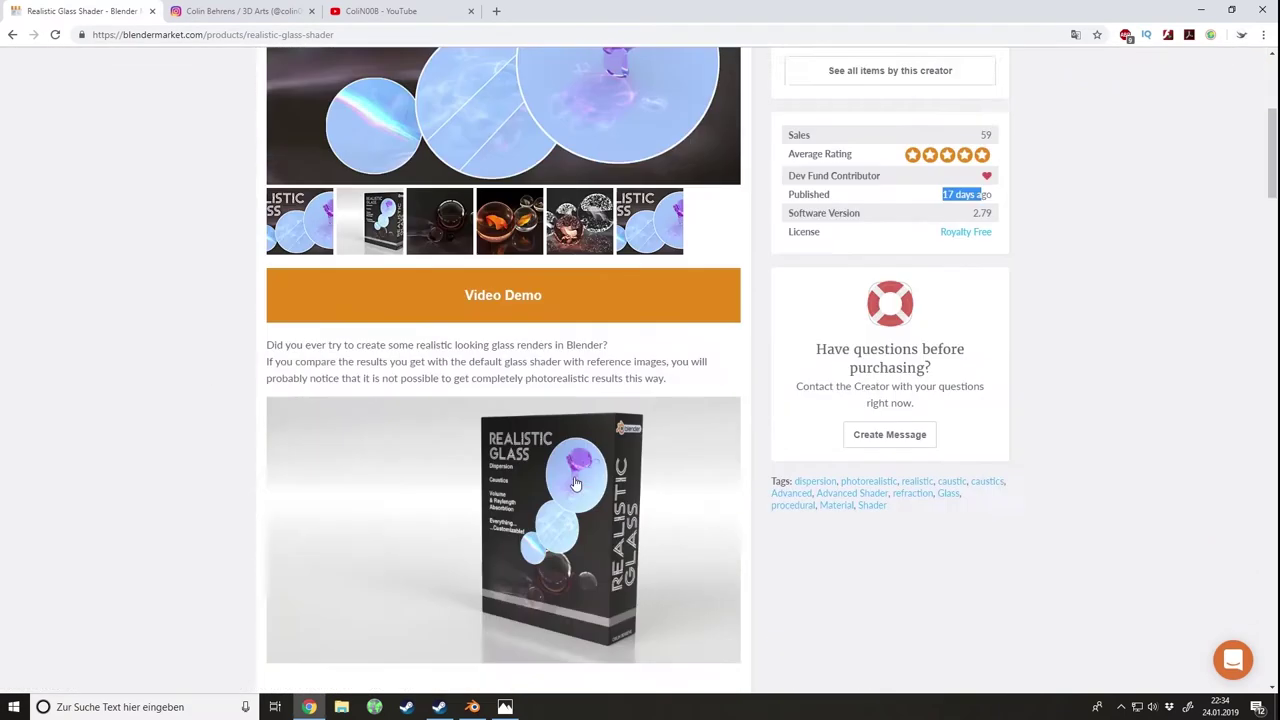
{"action": "scroll", "coordinate": [568, 490], "scroll_direction": "down", "scroll_amount": 2}
{"action": "scroll", "coordinate": [568, 500], "scroll_direction": "up", "scroll_amount": 5}
{"action": "scroll", "coordinate": [568, 510], "scroll_direction": "down", "scroll_amount": 5}
{"action": "scroll", "coordinate": [568, 515], "scroll_direction": "down", "scroll_amount": 5}
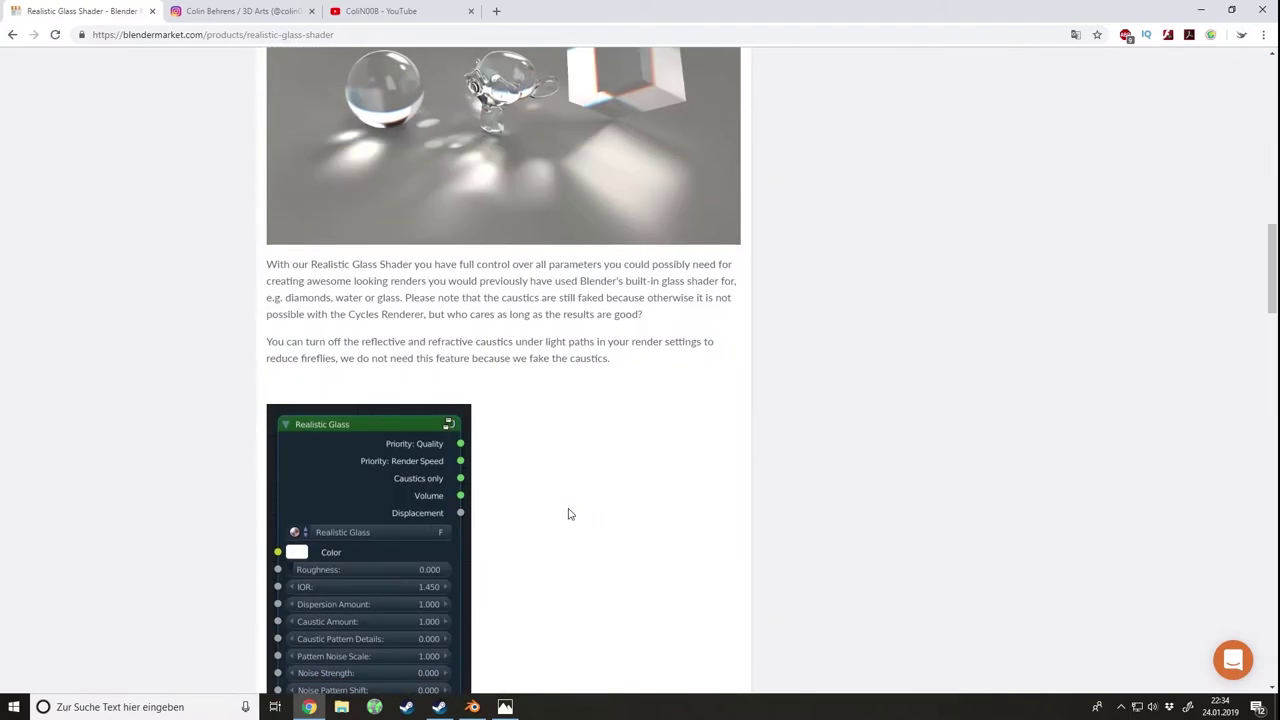
{"action": "scroll", "coordinate": [568, 514], "scroll_direction": "down", "scroll_amount": 5}
{"action": "scroll", "coordinate": [568, 512], "scroll_direction": "down", "scroll_amount": 5}
{"action": "scroll", "coordinate": [568, 508], "scroll_direction": "down", "scroll_amount": 6}
{"action": "scroll", "coordinate": [569, 505], "scroll_direction": "down", "scroll_amount": 1}
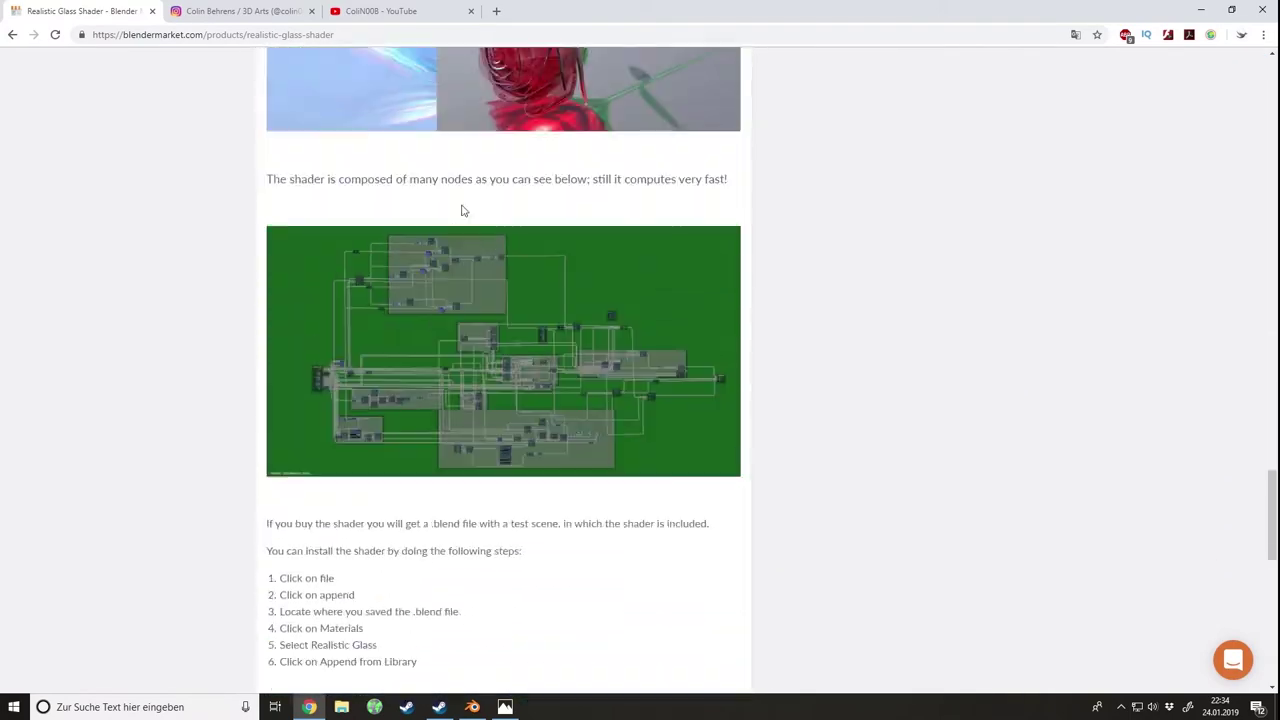
{"action": "scroll", "coordinate": [564, 407], "scroll_direction": "up", "scroll_amount": 1}
{"action": "scroll", "coordinate": [531, 480], "scroll_direction": "up", "scroll_amount": 5}
{"action": "scroll", "coordinate": [515, 540], "scroll_direction": "up", "scroll_amount": 5}
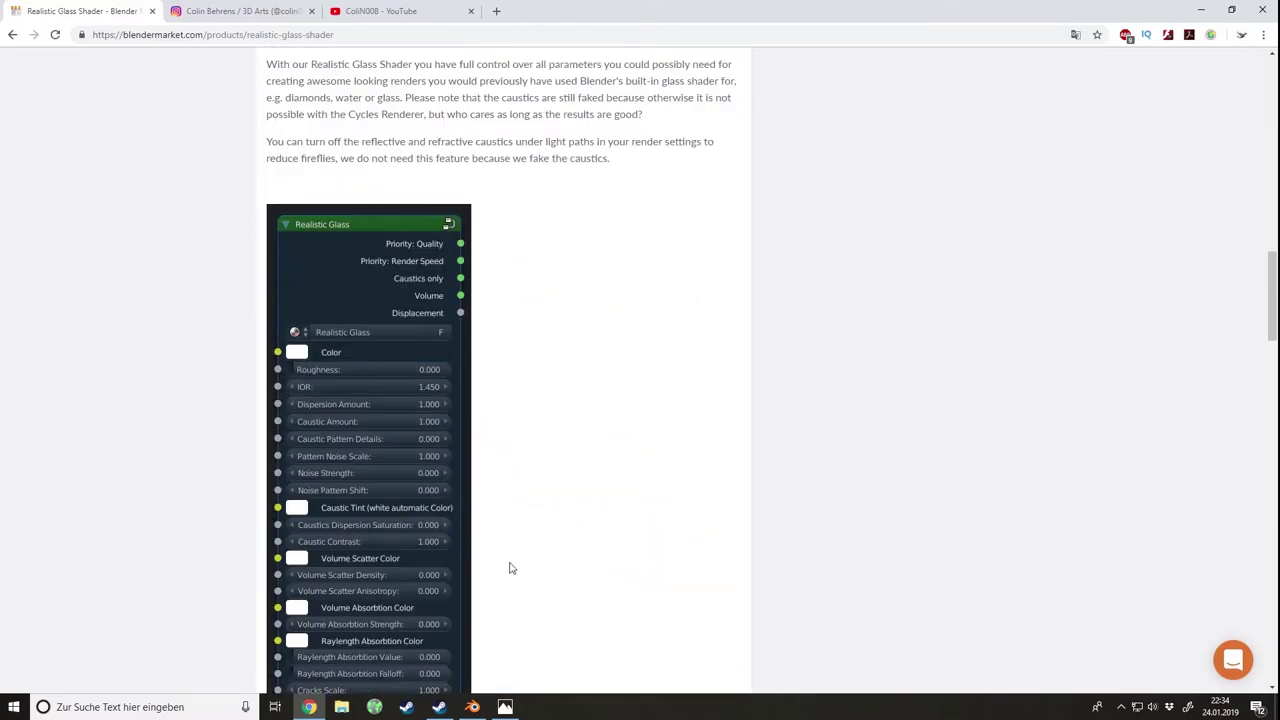
{"action": "scroll", "coordinate": [509, 562], "scroll_direction": "up", "scroll_amount": 5}
{"action": "scroll", "coordinate": [507, 563], "scroll_direction": "up", "scroll_amount": 5}
{"action": "scroll", "coordinate": [507, 563], "scroll_direction": "up", "scroll_amount": 5}
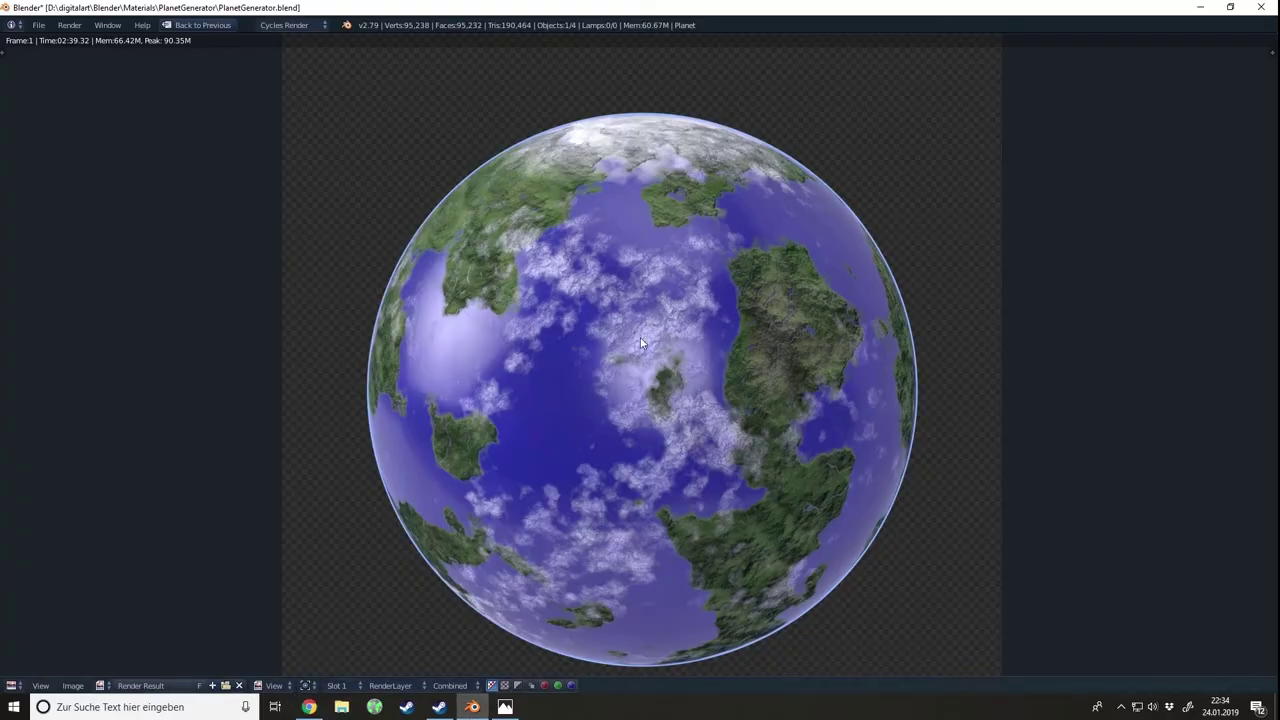
Step: Pan and zoom the Render Result to recentre the planet
{"action": "middle_click_drag", "start_coordinate": [641, 343], "coordinate": [605, 332]}
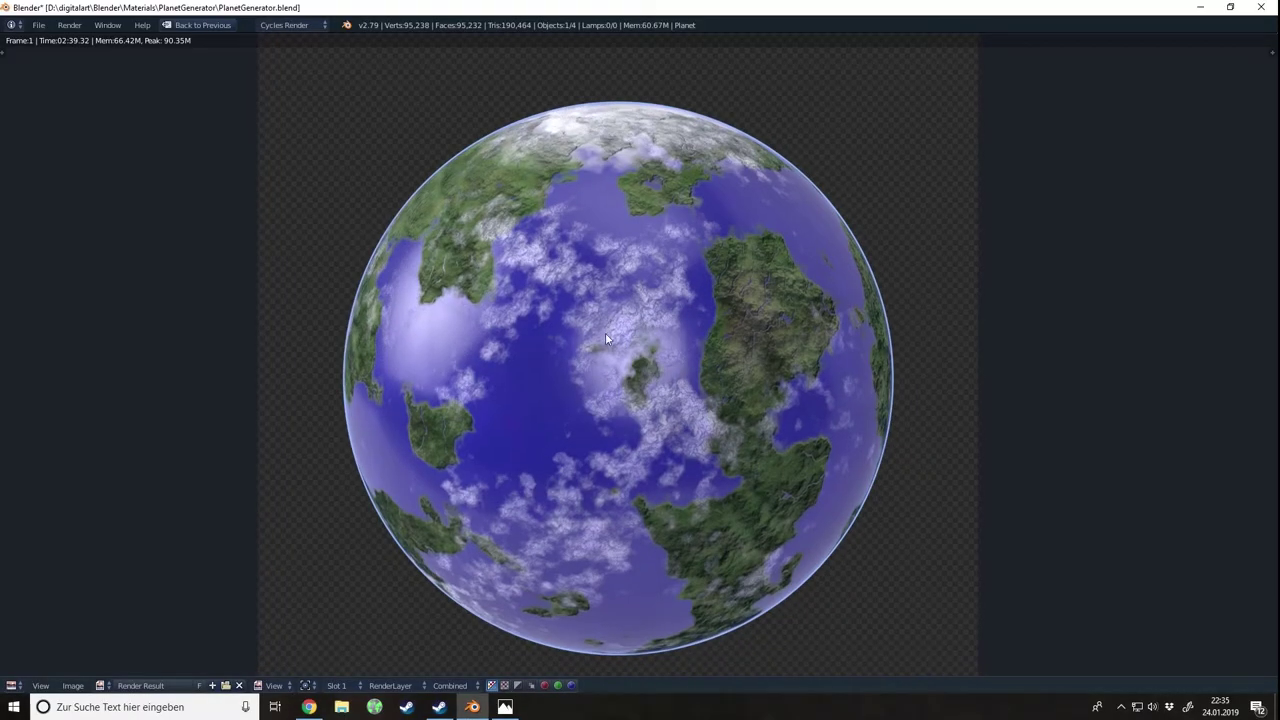
{"action": "scroll", "coordinate": [606, 386], "scroll_direction": "down", "scroll_amount": 1}
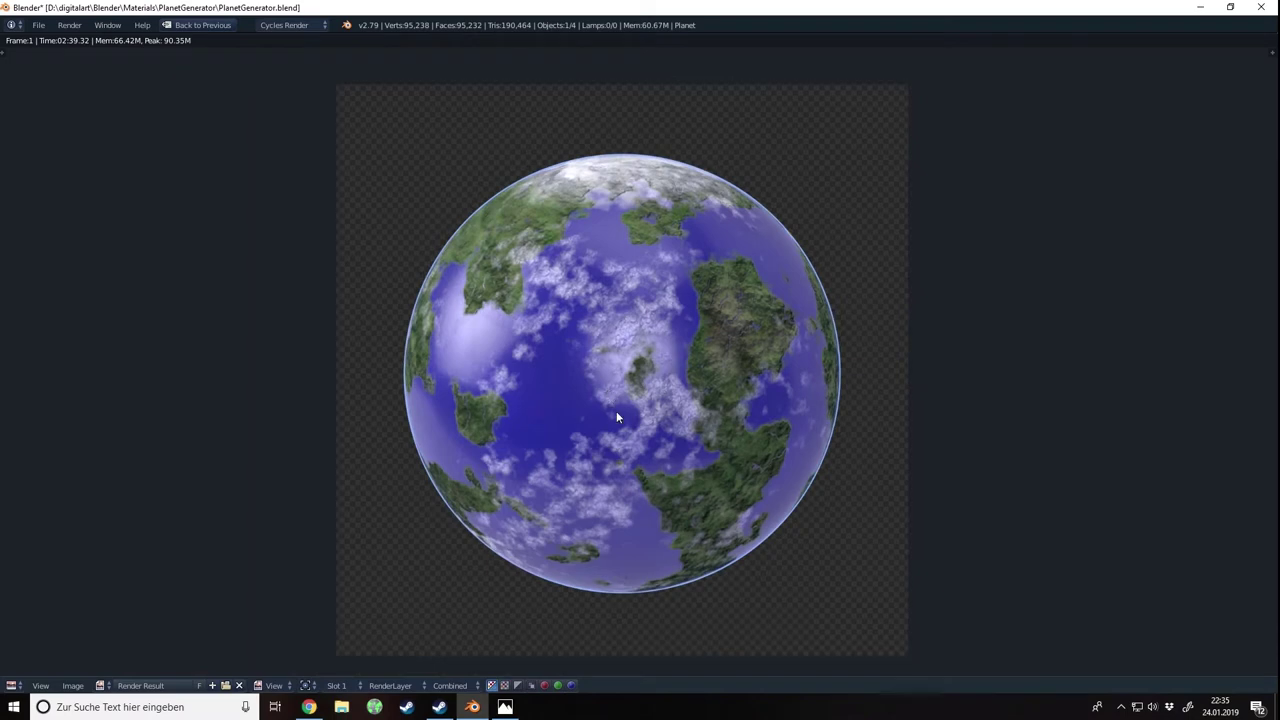
{"action": "middle_click_drag", "start_coordinate": [616, 411], "coordinate": [603, 399]}
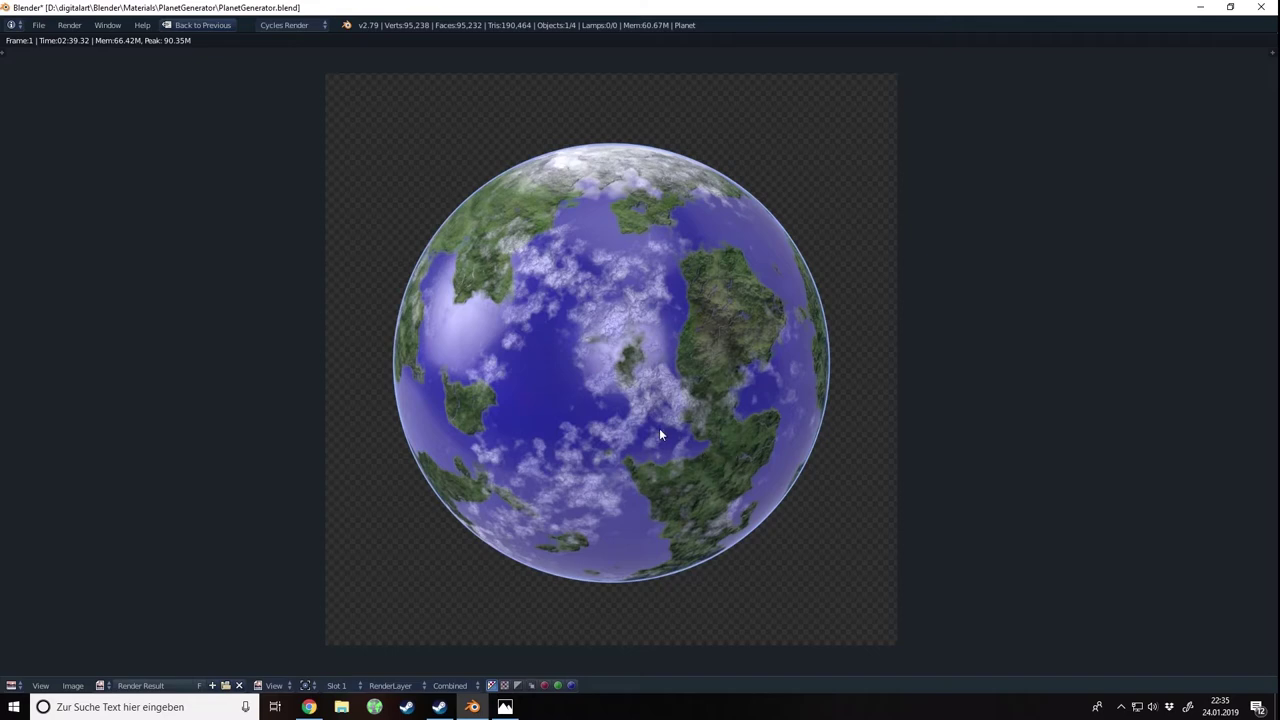
{"action": "scroll", "coordinate": [750, 446], "scroll_direction": "right", "scroll_amount": 1, "text": "ctrl"}
{"action": "scroll", "coordinate": [767, 450], "scroll_direction": "up", "scroll_amount": 1}
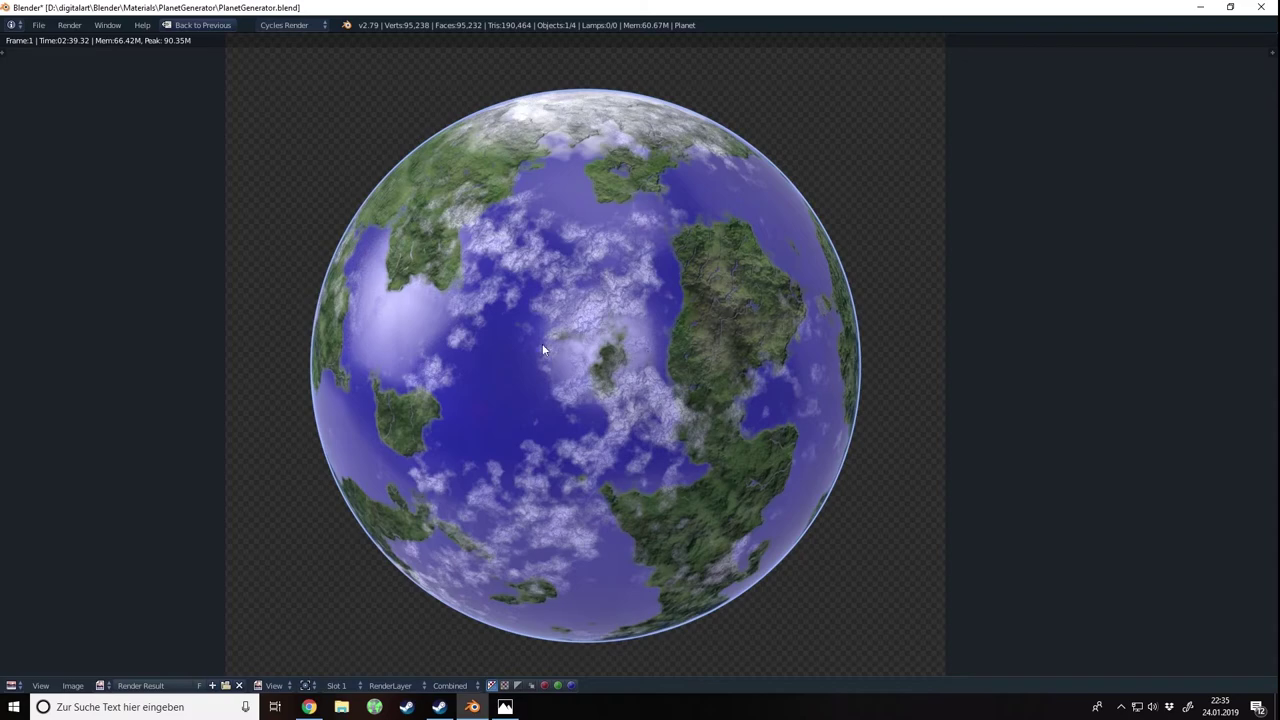
Step: Leave the full-screen render and pan across the planet's node graph
{"action": "key", "text": "Escape"}
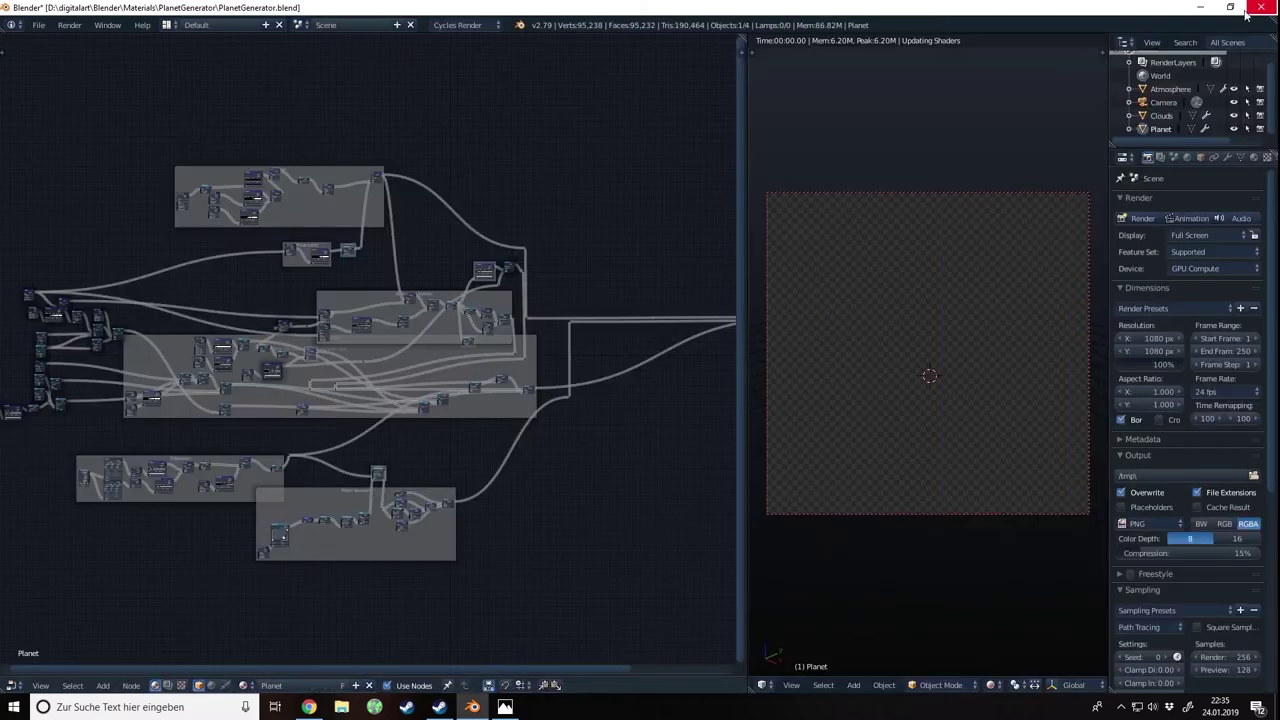
{"action": "scroll", "coordinate": [322, 353], "scroll_direction": "up", "scroll_amount": 4}
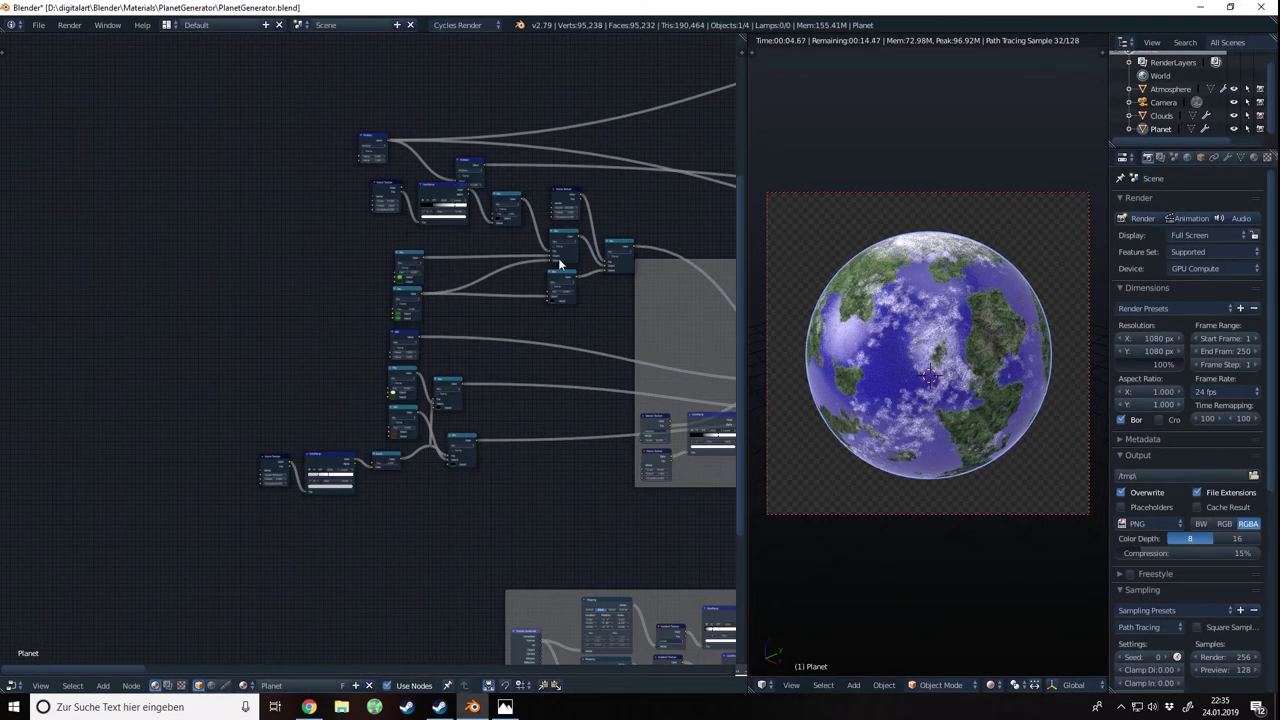
{"action": "middle_click_drag", "start_coordinate": [560, 302], "coordinate": [540, 306]}
{"action": "scroll", "coordinate": [540, 306], "scroll_direction": "up", "scroll_amount": 2}
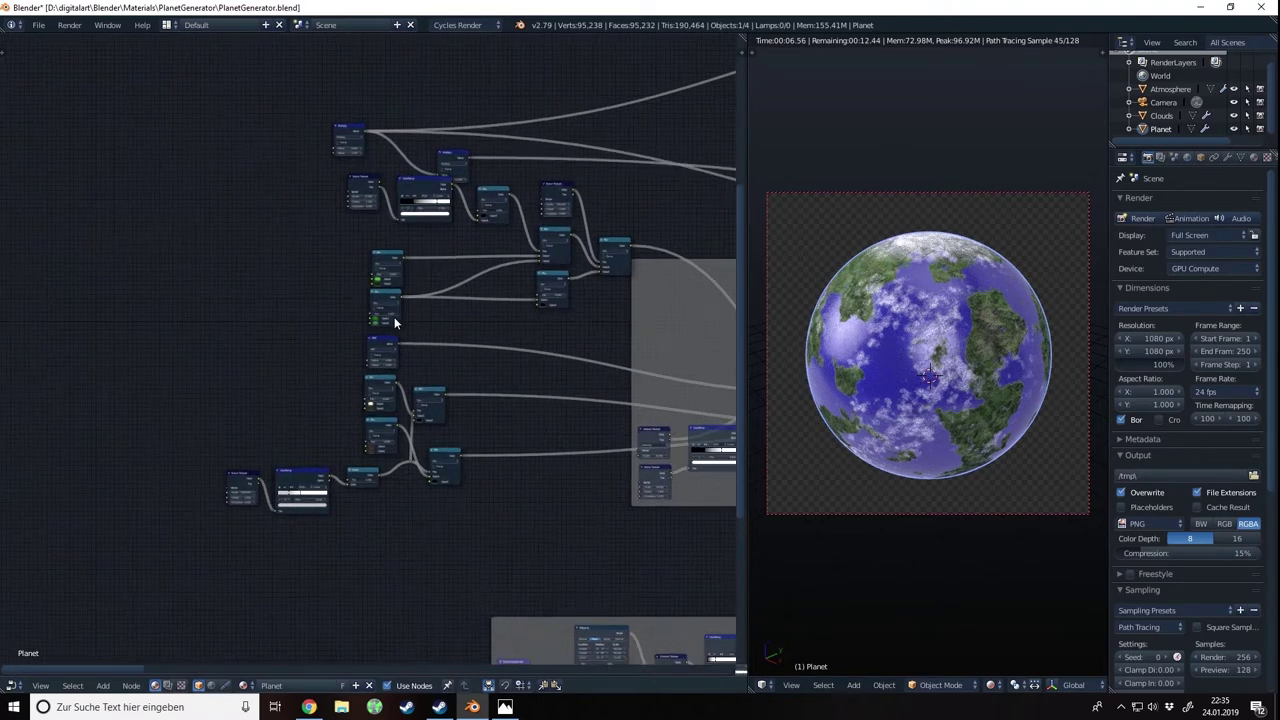
{"action": "scroll", "coordinate": [543, 330], "scroll_direction": "down", "scroll_amount": 3}
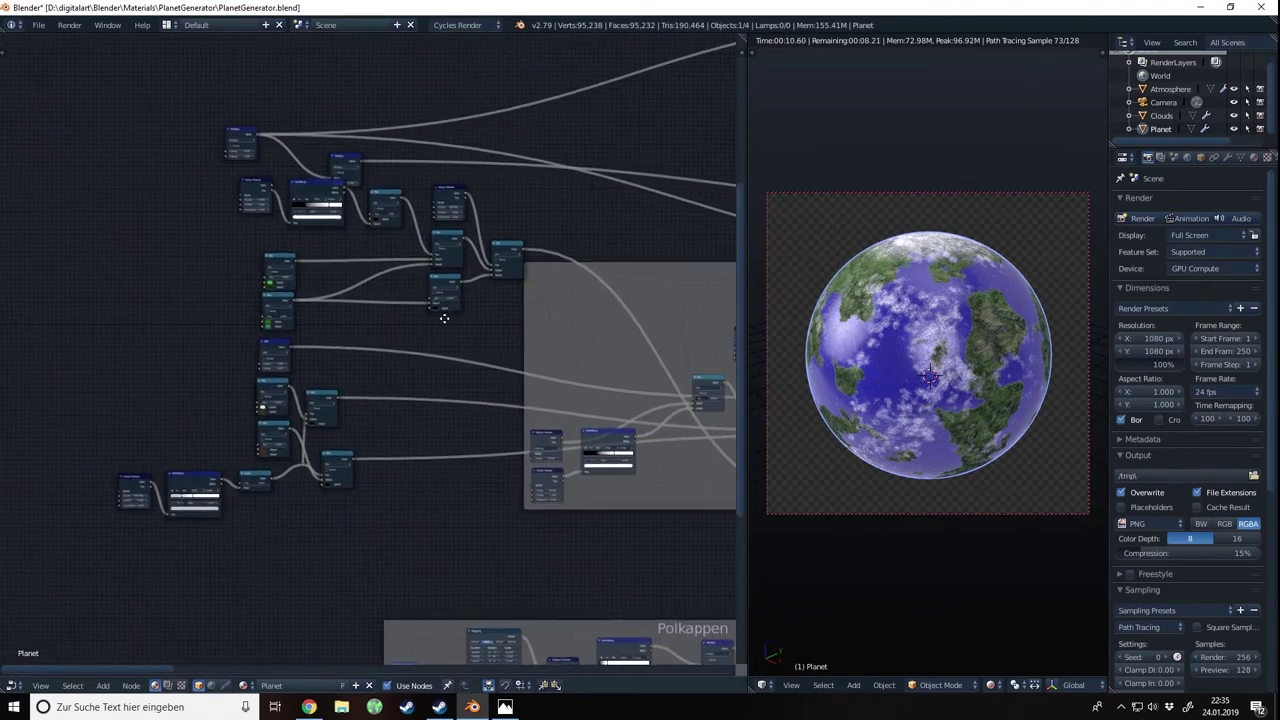
{"action": "scroll", "coordinate": [600, 340], "scroll_direction": "up", "scroll_amount": 1}
Step: Bring the Mask Land node group and all node frames into view
{"action": "middle_click_drag", "start_coordinate": [628, 343], "coordinate": [445, 337]}
{"action": "scroll", "coordinate": [445, 337], "scroll_direction": "up", "scroll_amount": 1}
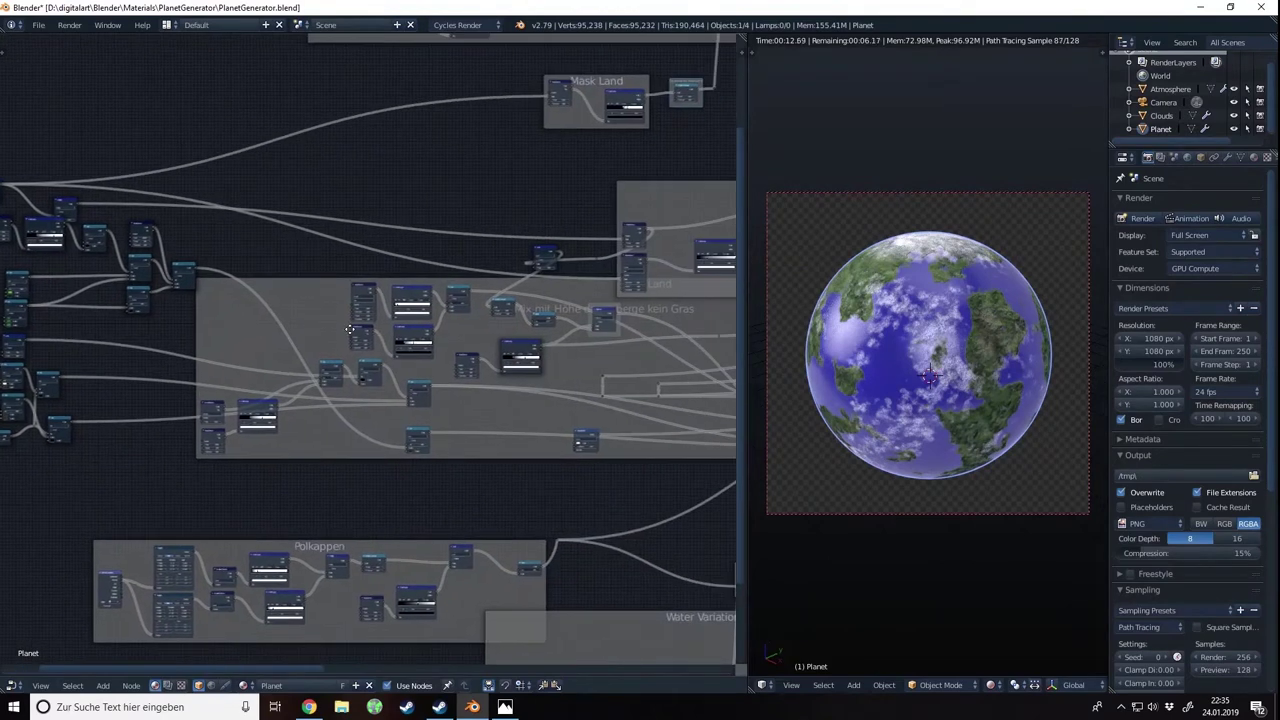
{"action": "middle_click_drag", "start_coordinate": [608, 262], "coordinate": [390, 291]}
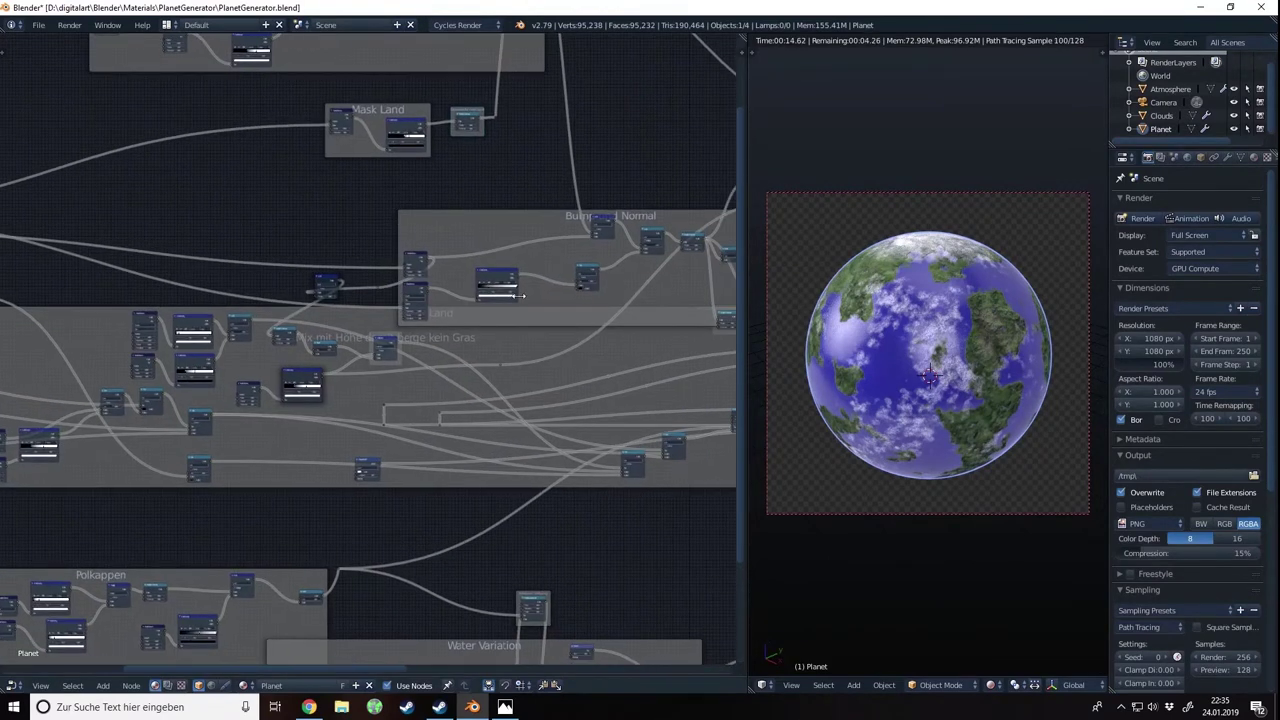
{"action": "scroll", "coordinate": [639, 367], "scroll_direction": "down", "scroll_amount": 2}
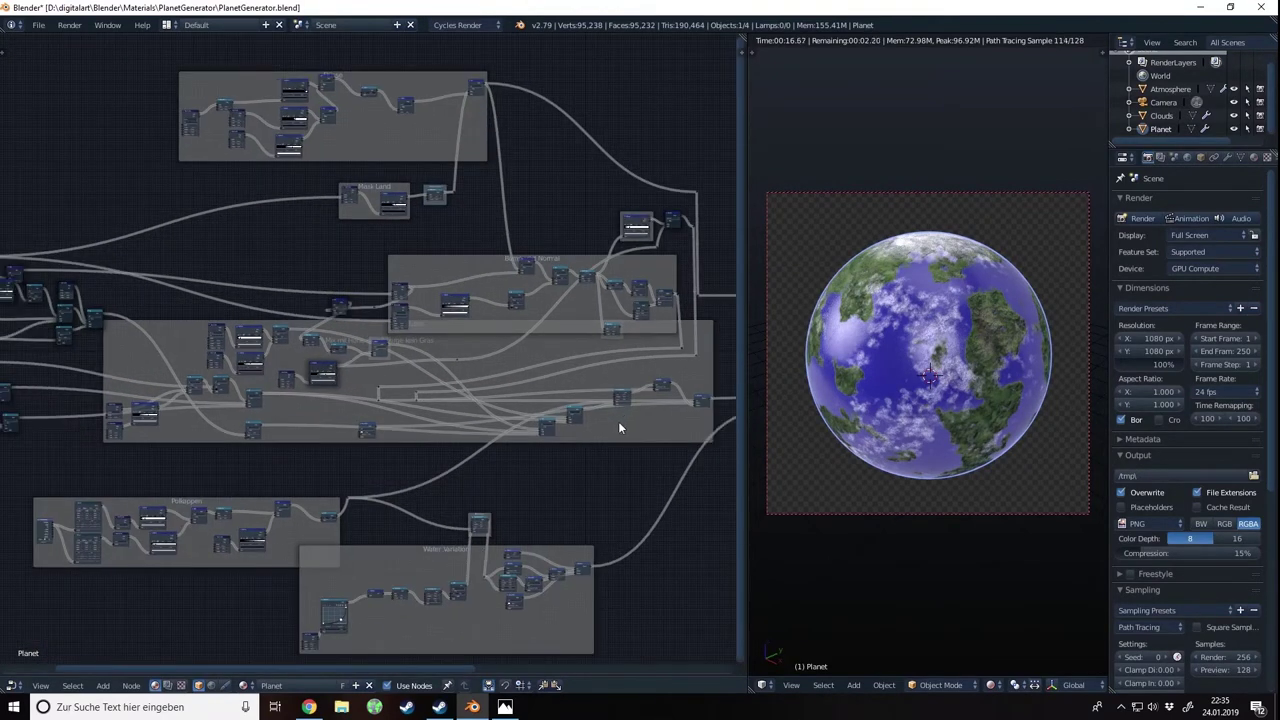
{"action": "middle_click_drag", "start_coordinate": [618, 421], "coordinate": [233, 478]}
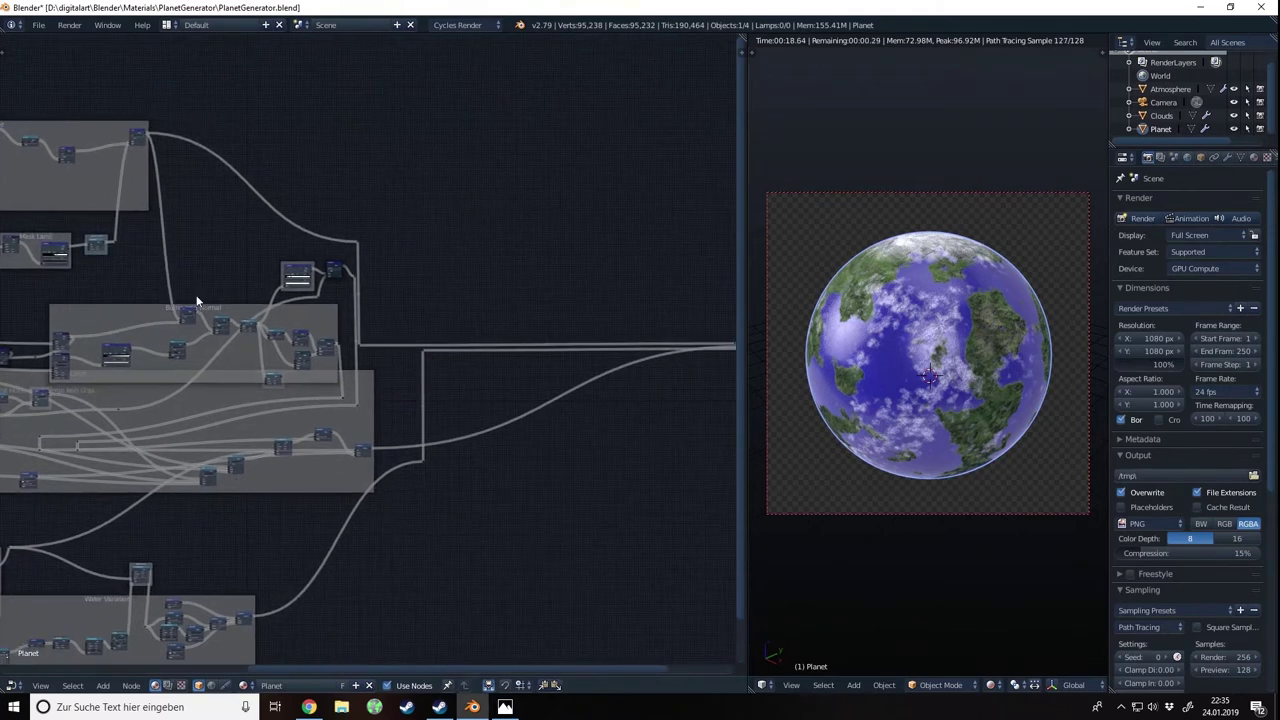
{"action": "middle_click_drag", "start_coordinate": [200, 300], "coordinate": [311, 338]}
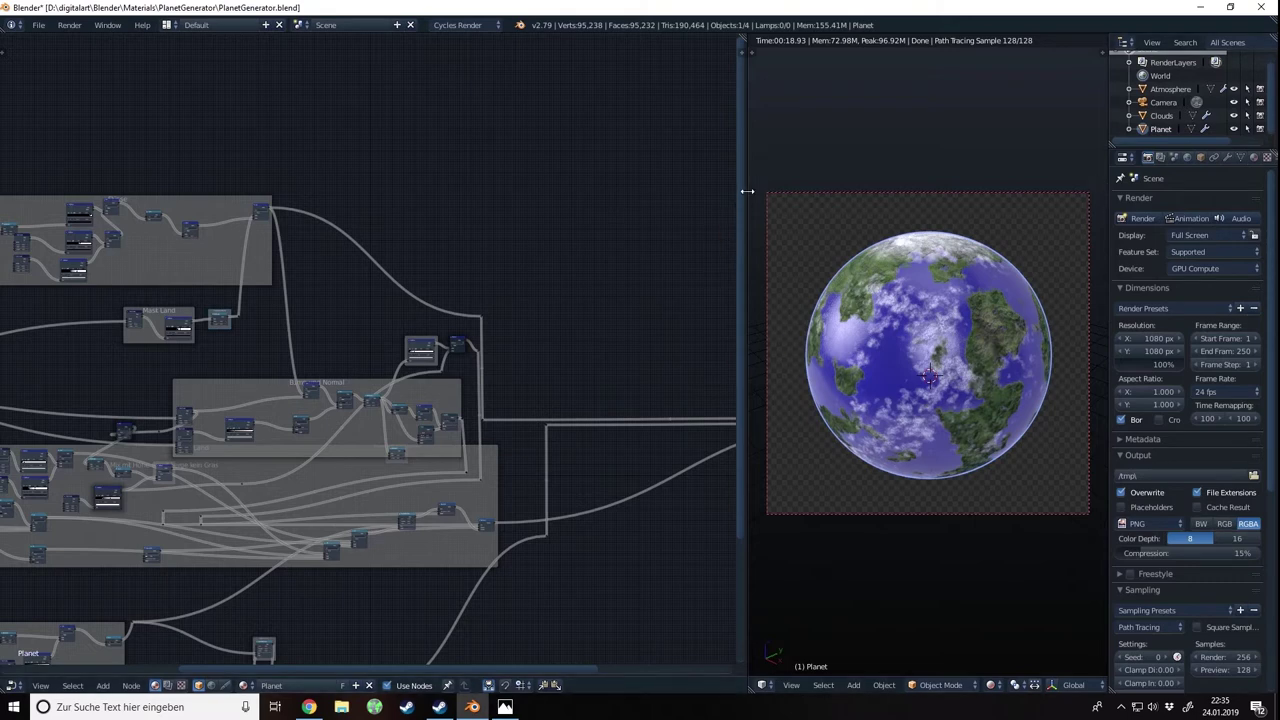
Step: Widen the 3D viewport, zoom in on the planet, and set the 3D cursor on it
{"action": "left_click_drag", "start_coordinate": [747, 191], "coordinate": [481, 198]}
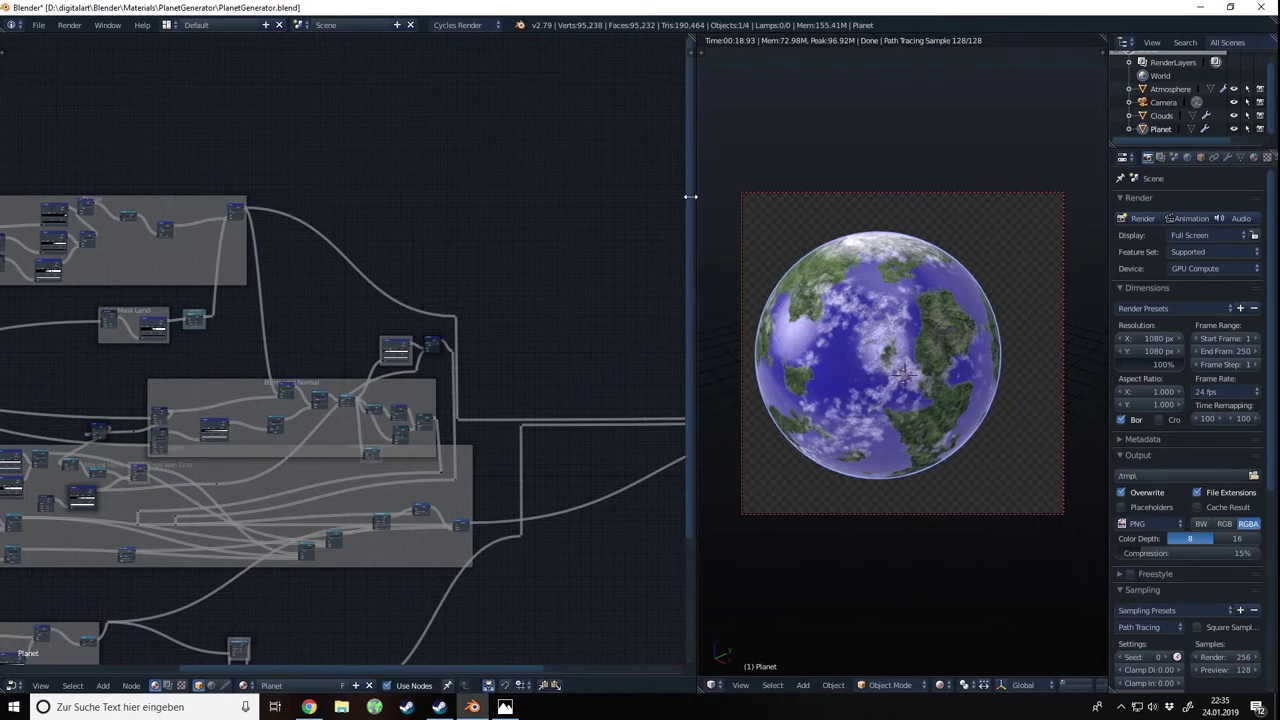
{"action": "scroll", "coordinate": [712, 310], "scroll_direction": "up", "scroll_amount": 1}
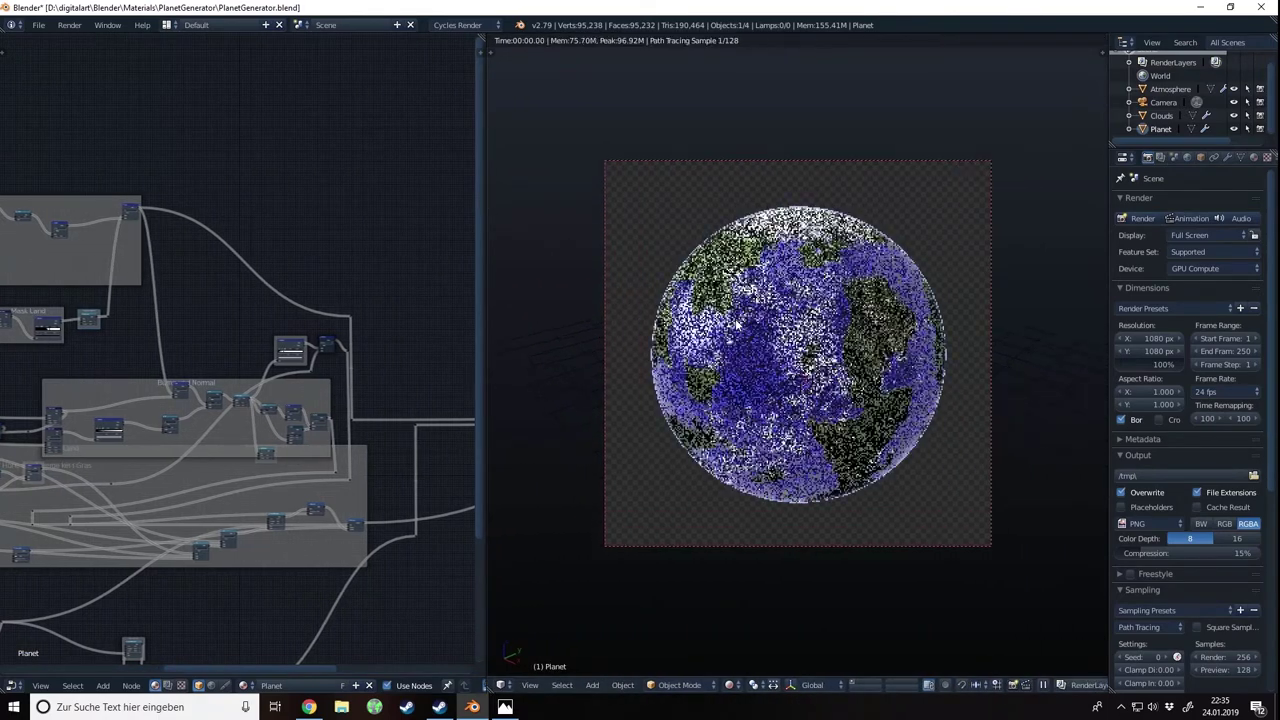
{"action": "scroll", "coordinate": [725, 317], "scroll_direction": "up", "scroll_amount": 1}
{"action": "scroll", "coordinate": [735, 323], "scroll_direction": "up", "scroll_amount": 1}
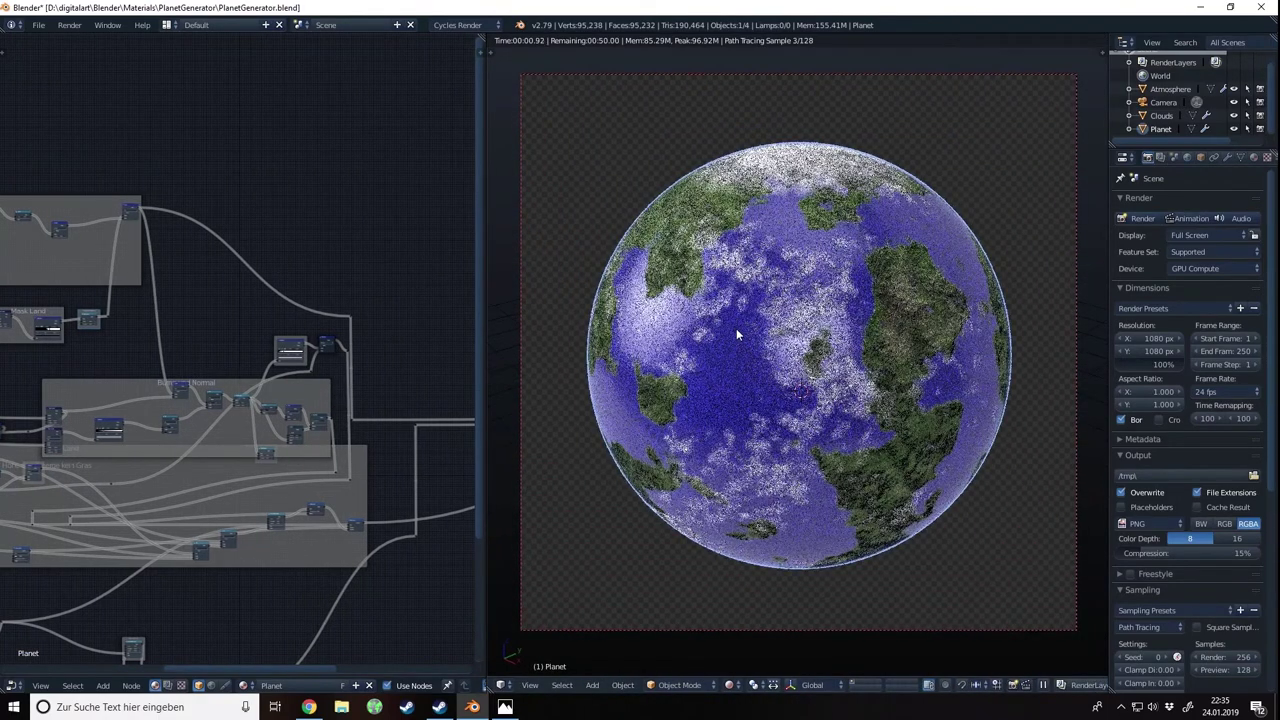
{"action": "left_click", "coordinate": [800, 391]}
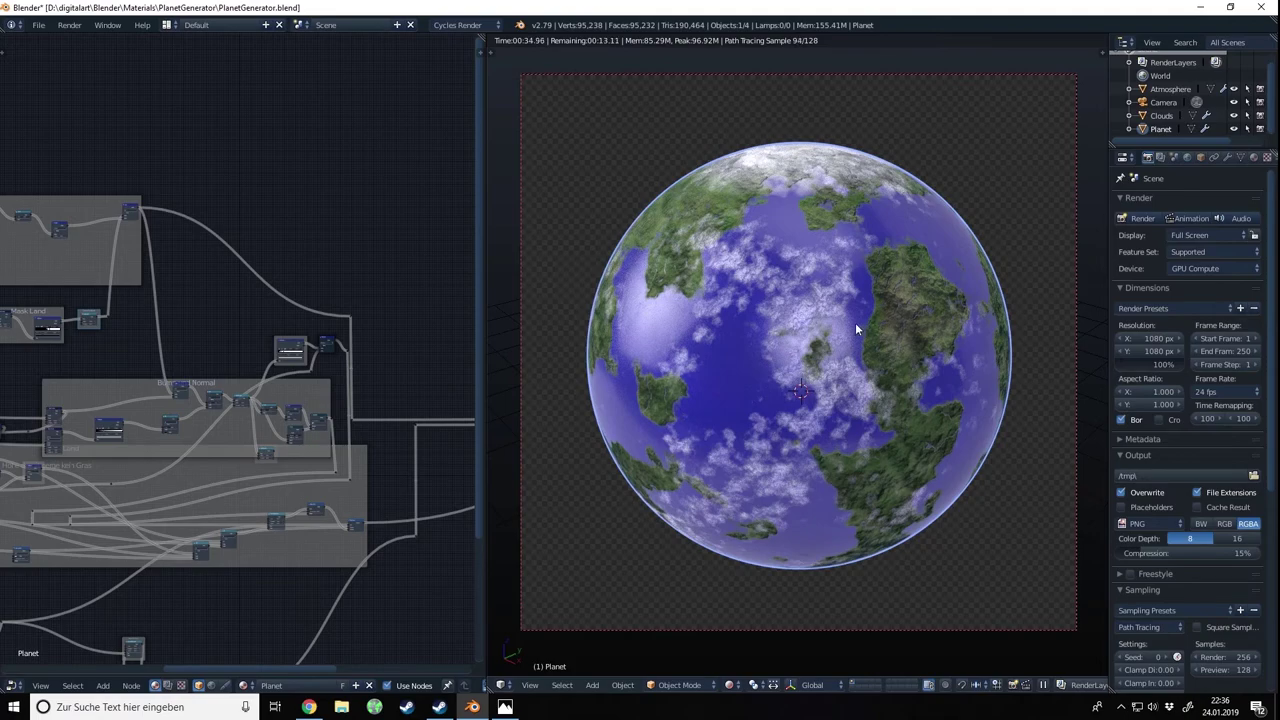
Step: Border-zoom the viewport render onto an island to inspect its blue rivers
{"action": "key", "text": "shift+b"}
{"action": "left_click_drag", "start_coordinate": [630, 370], "coordinate": [685, 420]}
{"action": "key", "text": "shift+b"}
{"action": "left_click_drag", "start_coordinate": [706, 326], "coordinate": [813, 467]}
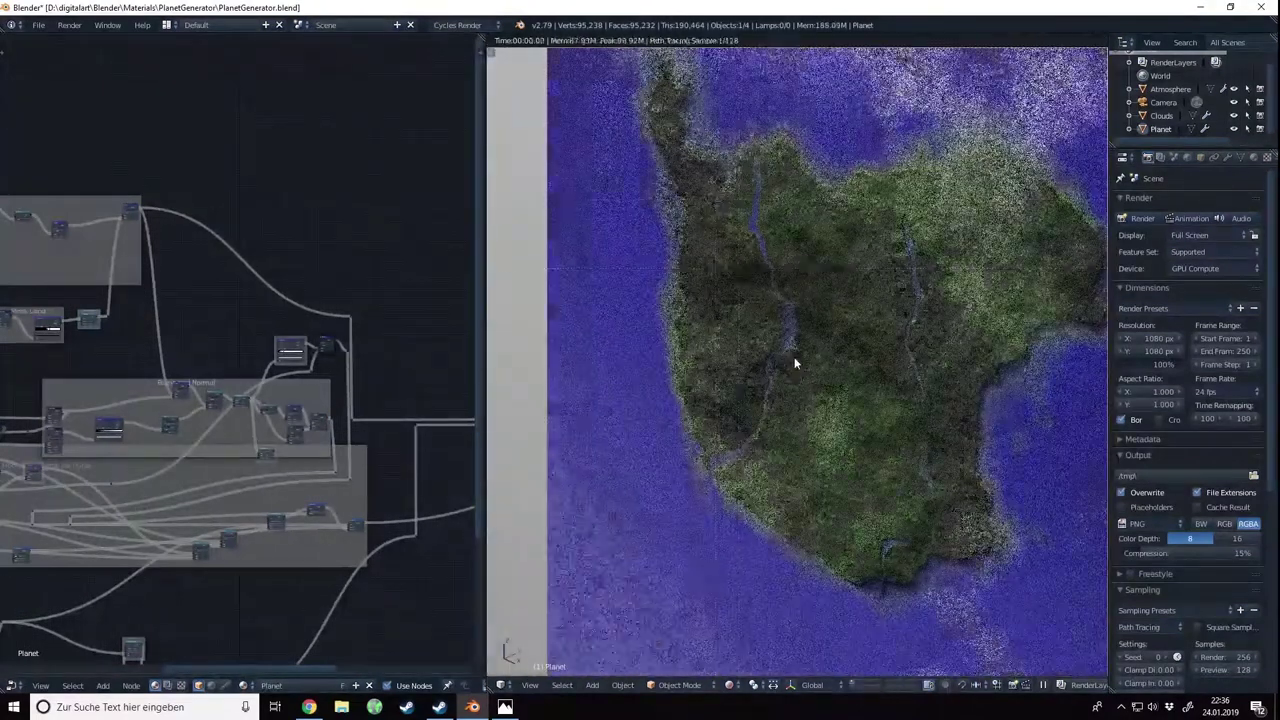
{"action": "scroll", "coordinate": [813, 334], "scroll_direction": "up", "scroll_amount": 2}
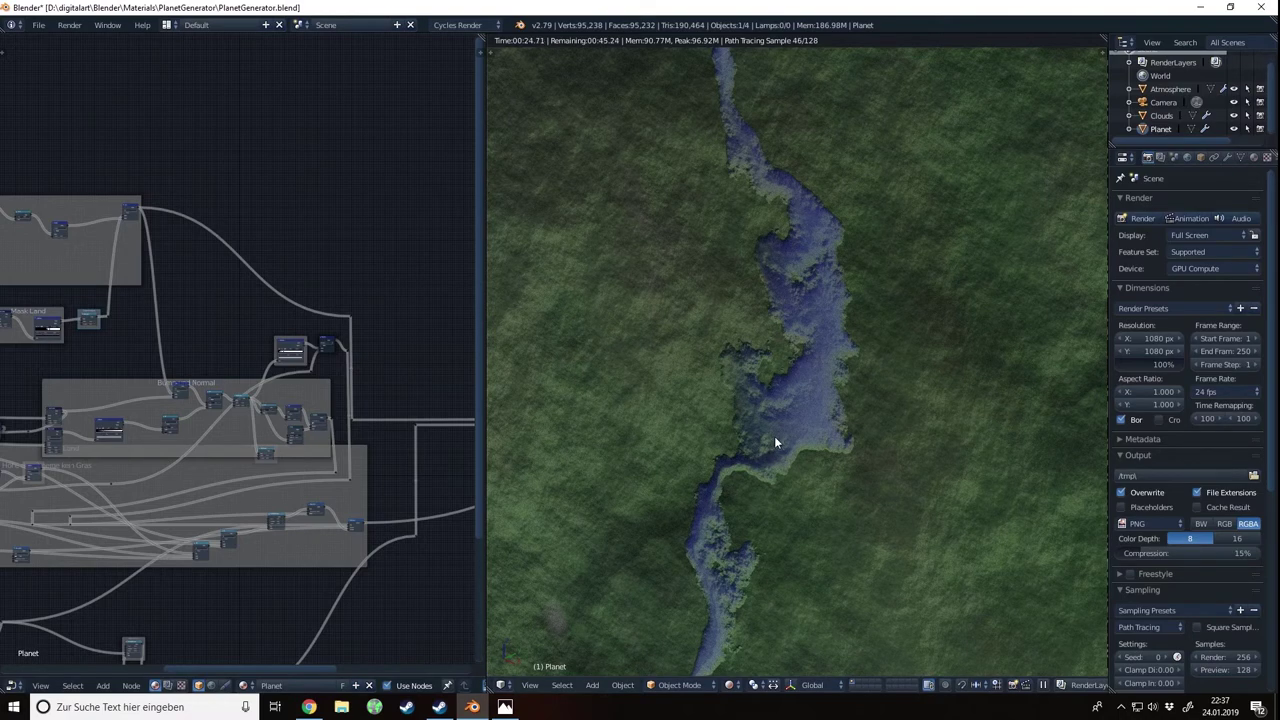
{"action": "scroll", "coordinate": [774, 436], "scroll_direction": "down", "scroll_amount": 5}
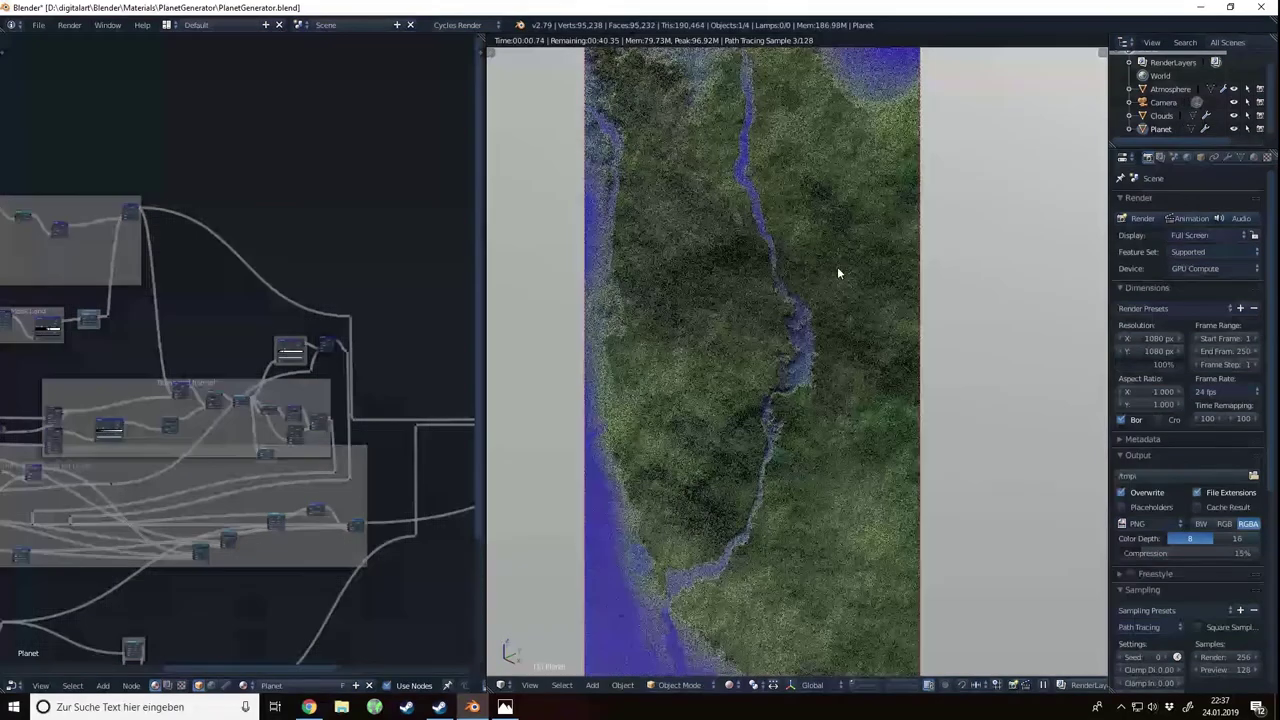
{"action": "scroll", "coordinate": [838, 272], "scroll_direction": "down", "scroll_amount": 6}
Step: Reset to the full camera framing and border-zoom onto the cloudy coastline
{"action": "middle_click_drag", "start_coordinate": [849, 309], "coordinate": [734, 443], "text": "shift"}
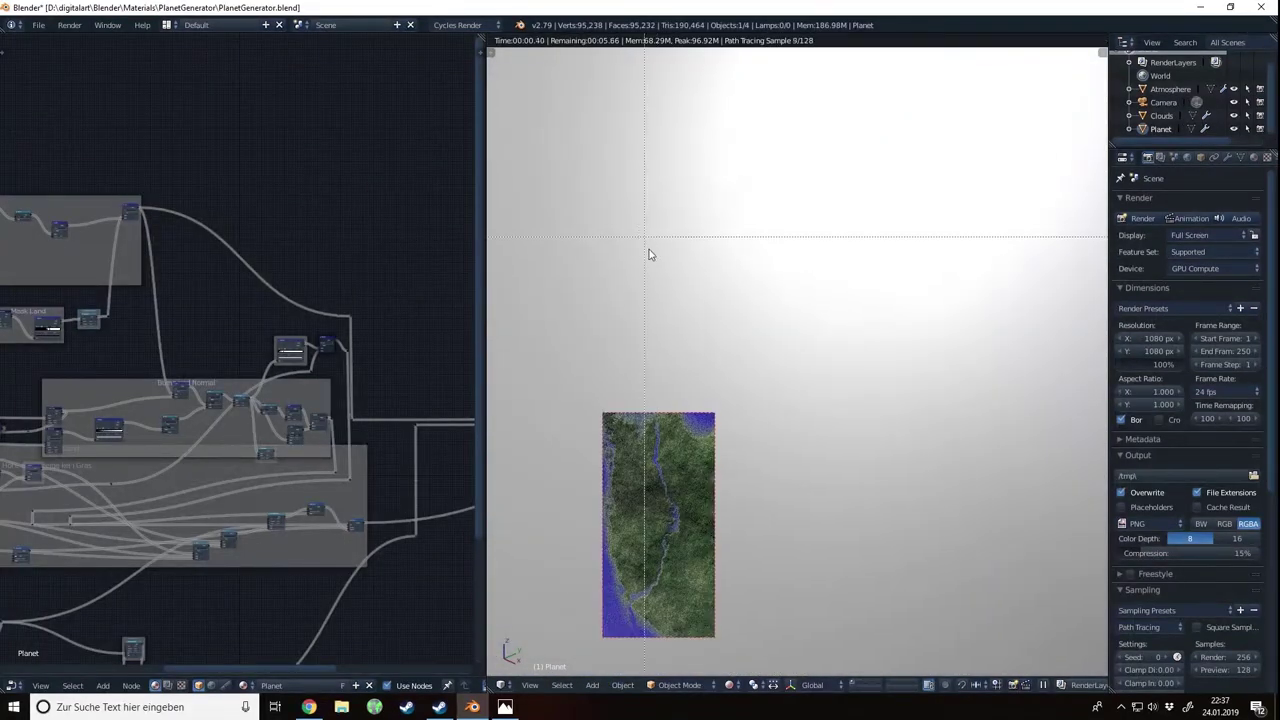
{"action": "key", "text": "Home"}
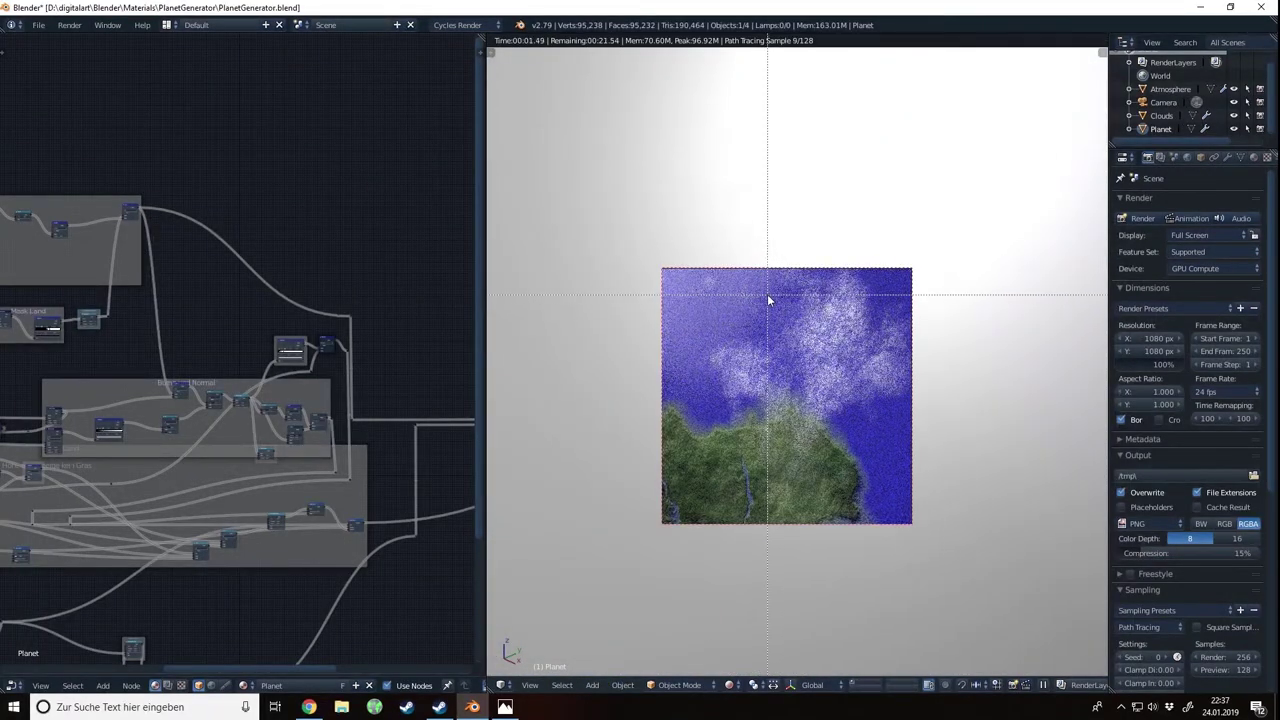
{"action": "left_click_drag", "start_coordinate": [767, 294], "coordinate": [891, 430]}
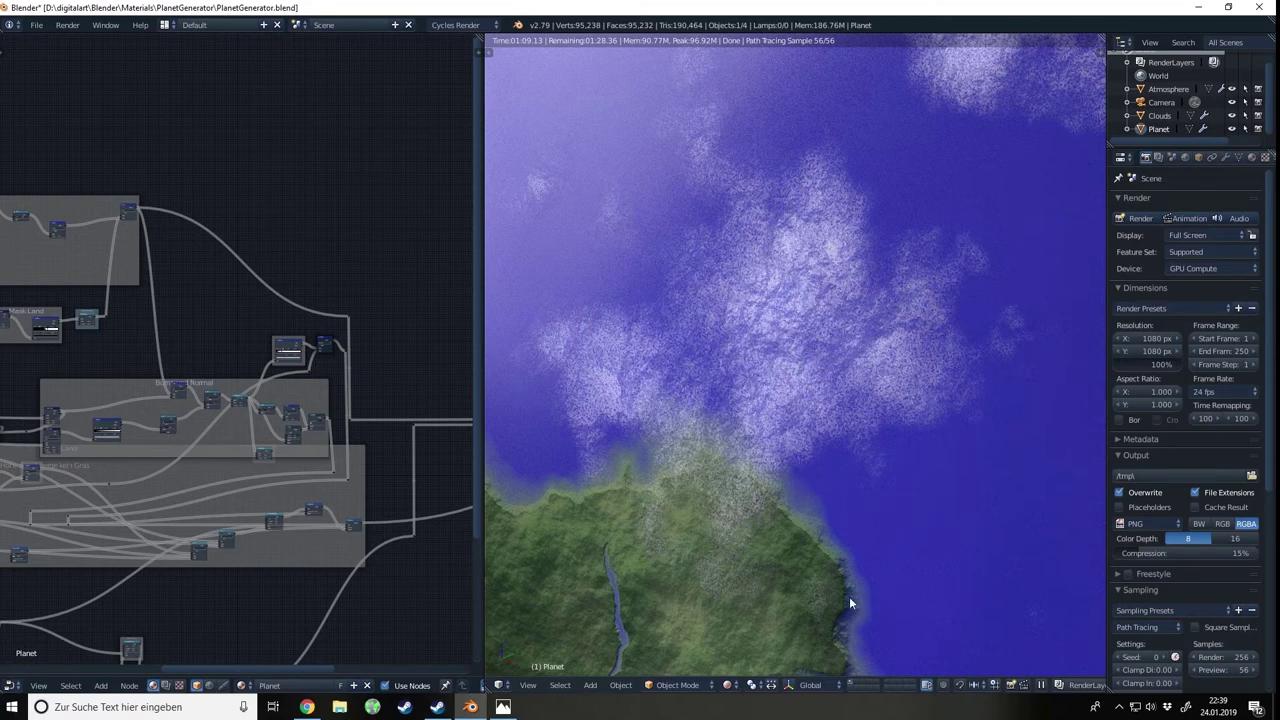
Step: Annotate the coastline, undo that stroke, then circle the river
{"action": "mouse_move", "coordinate": [811, 539]}
{"action": "left_mouse_down"}
{"action": "mouse_move", "coordinate": [834, 638]}
{"action": "mouse_move", "coordinate": [857, 556]}
{"action": "mouse_move", "coordinate": [824, 506]}
{"action": "mouse_move", "coordinate": [802, 504]}
{"action": "mouse_move", "coordinate": [813, 532]}
{"action": "left_mouse_up"}
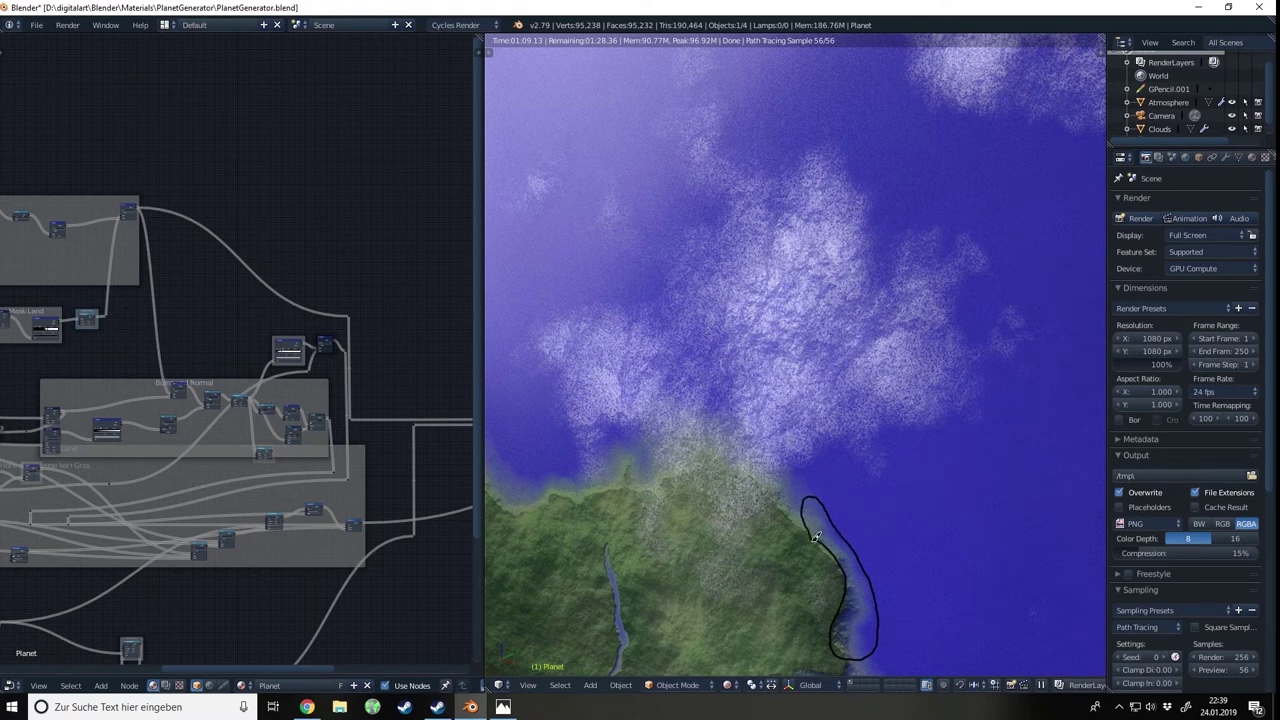
{"action": "key", "text": "ctrl+z"}
{"action": "mouse_move", "coordinate": [603, 543]}
{"action": "left_mouse_down"}
{"action": "mouse_move", "coordinate": [618, 625]}
{"action": "mouse_move", "coordinate": [610, 545]}
{"action": "left_mouse_up"}
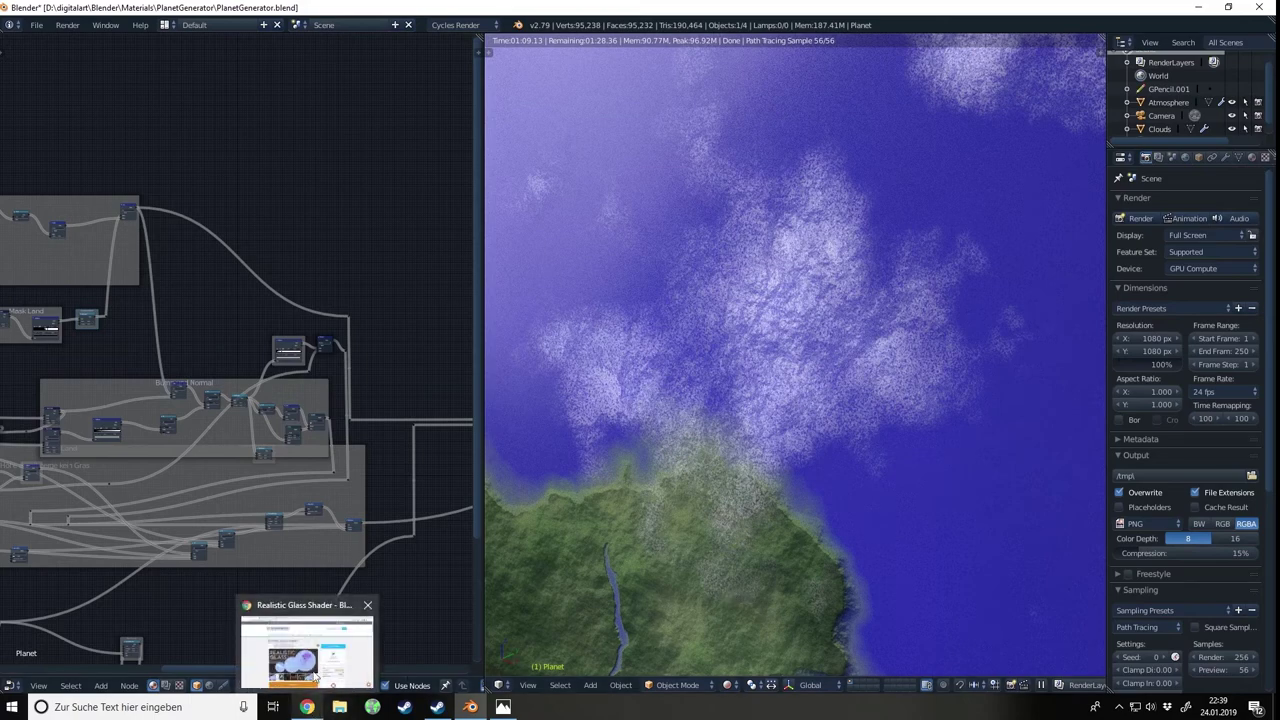
Step: Show the artist's Instagram profile and YouTube channel tabs in Chrome
{"action": "left_click", "coordinate": [317, 676]}
{"action": "left_click", "coordinate": [216, 10]}
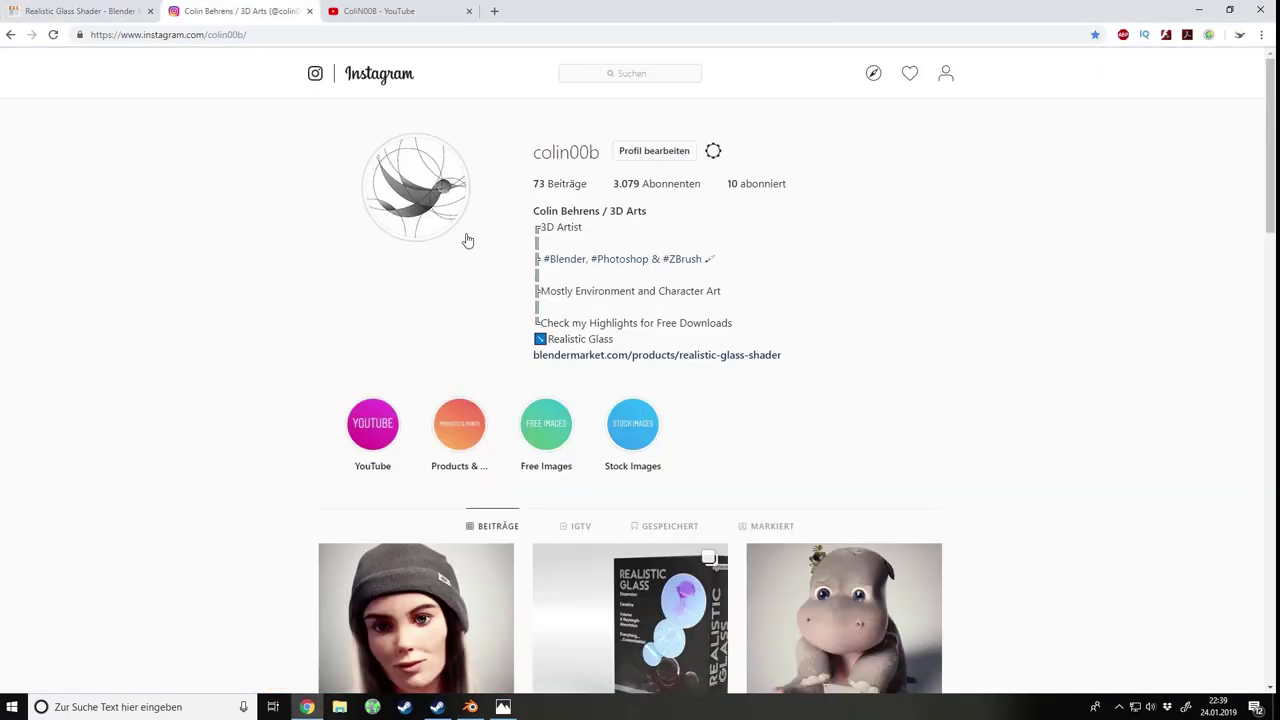
{"action": "left_click_drag", "start_coordinate": [540, 152], "coordinate": [570, 152]}
{"action": "left_click", "coordinate": [378, 11]}
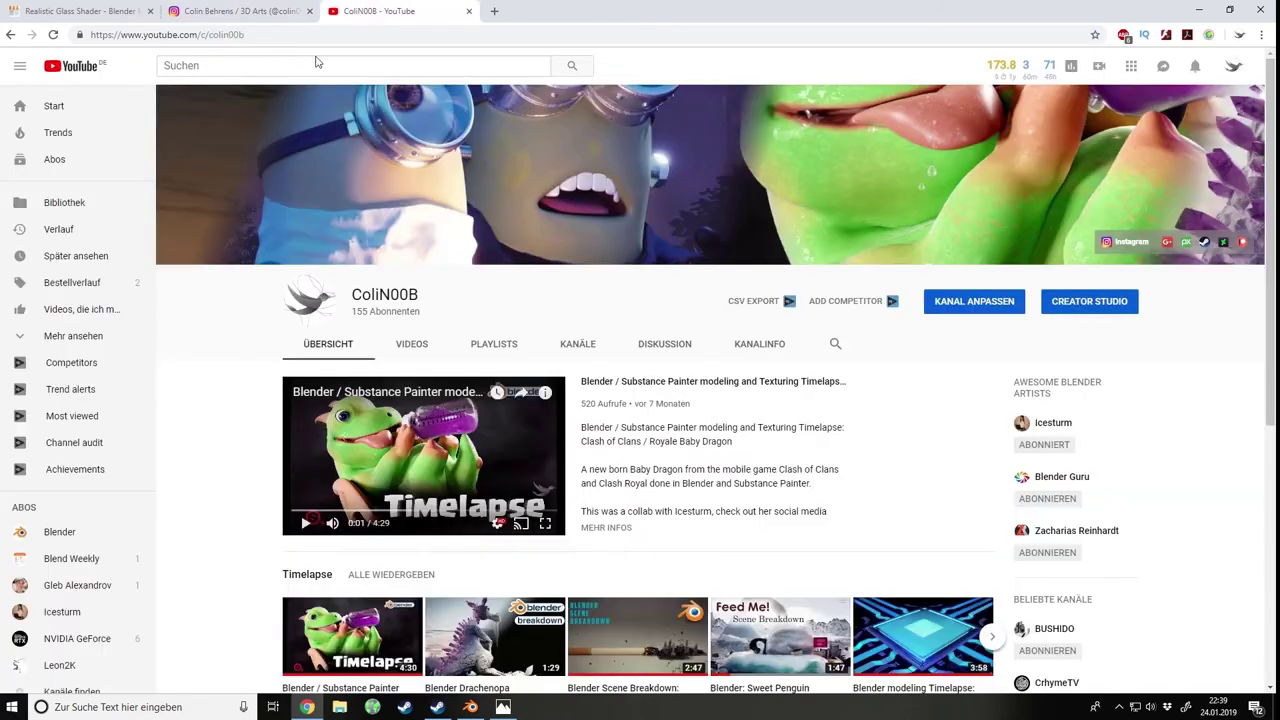
{"action": "left_click_drag", "start_coordinate": [246, 34], "coordinate": [90, 34]}
{"action": "left_click", "coordinate": [426, 50]}
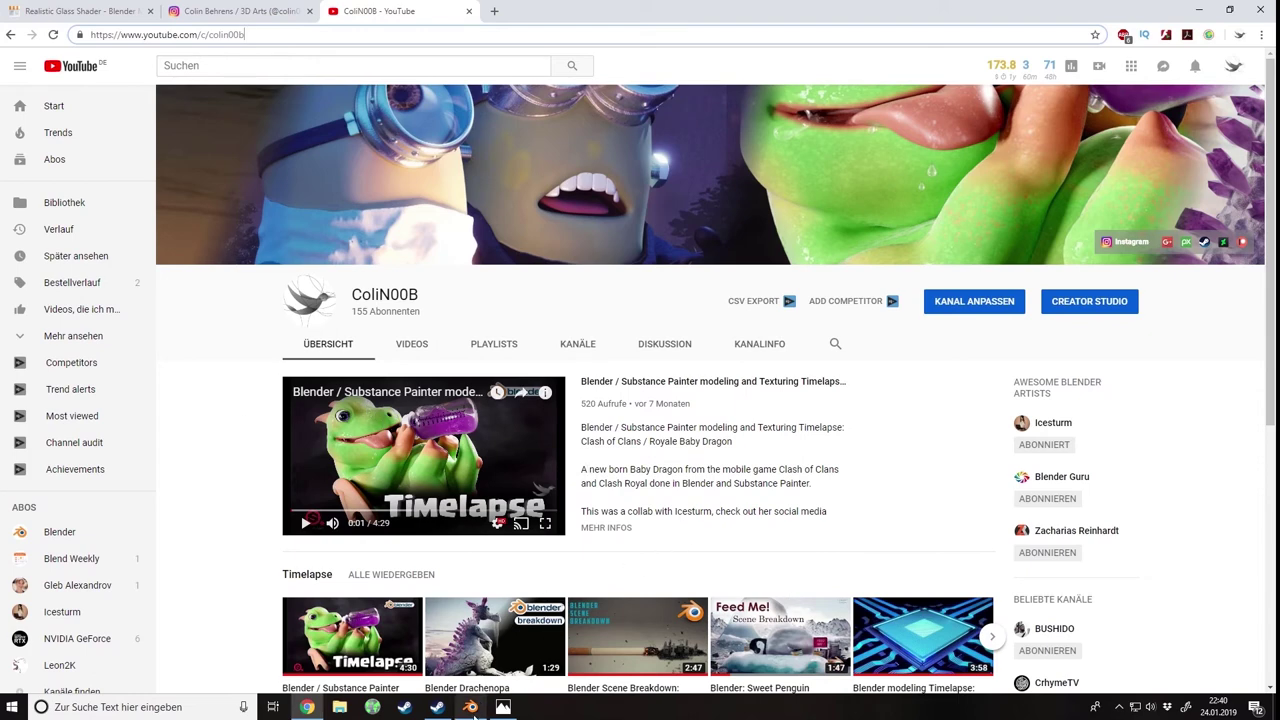
{"action": "mouse_move", "coordinate": [470, 707]}
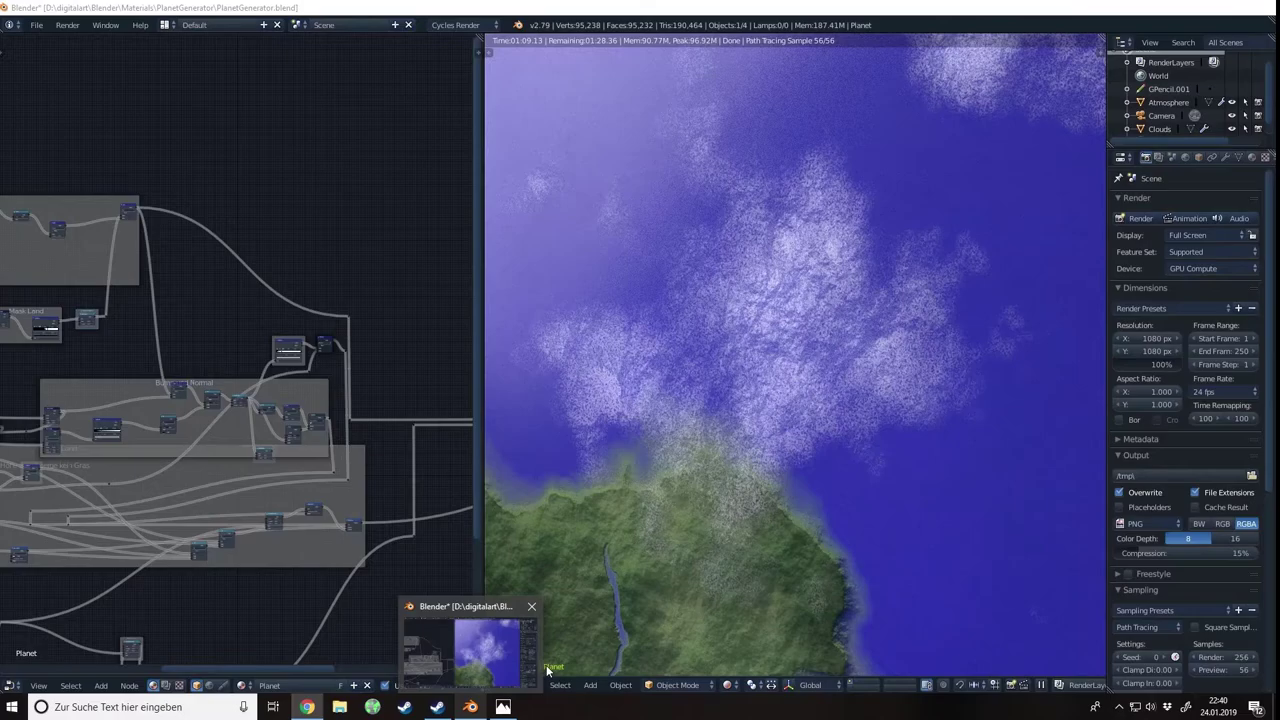
{"action": "left_click", "coordinate": [545, 665]}
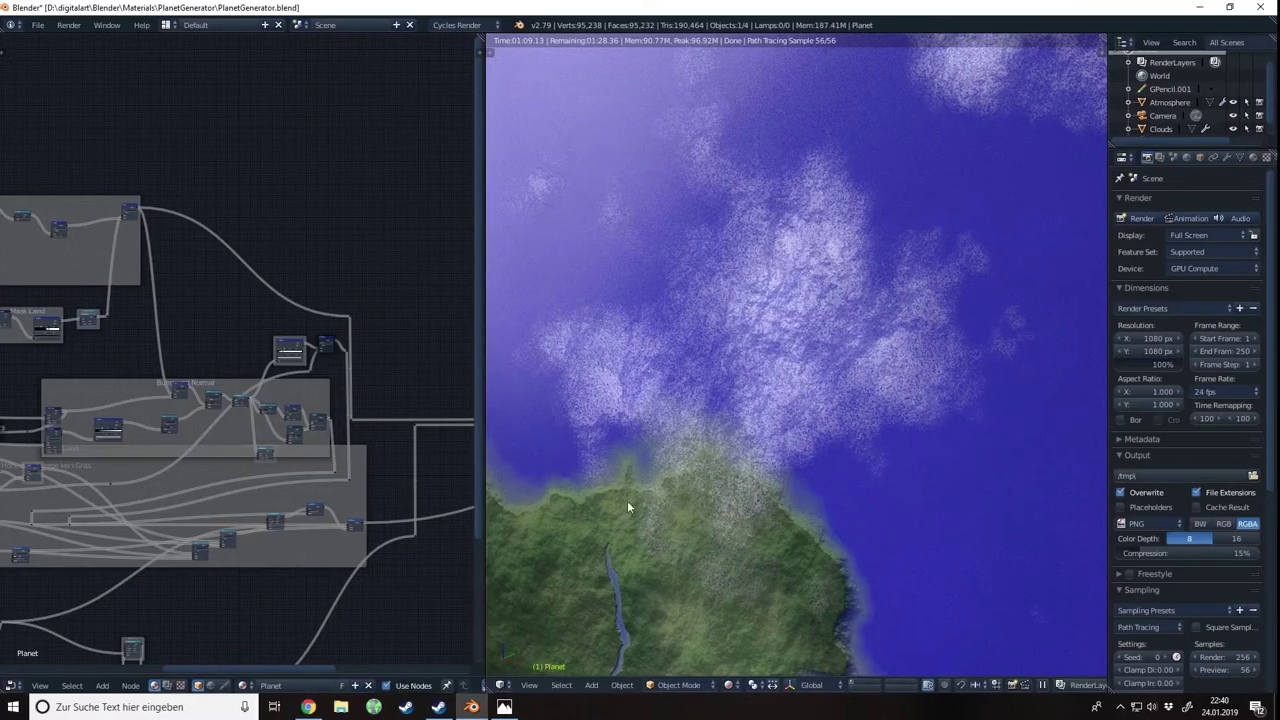